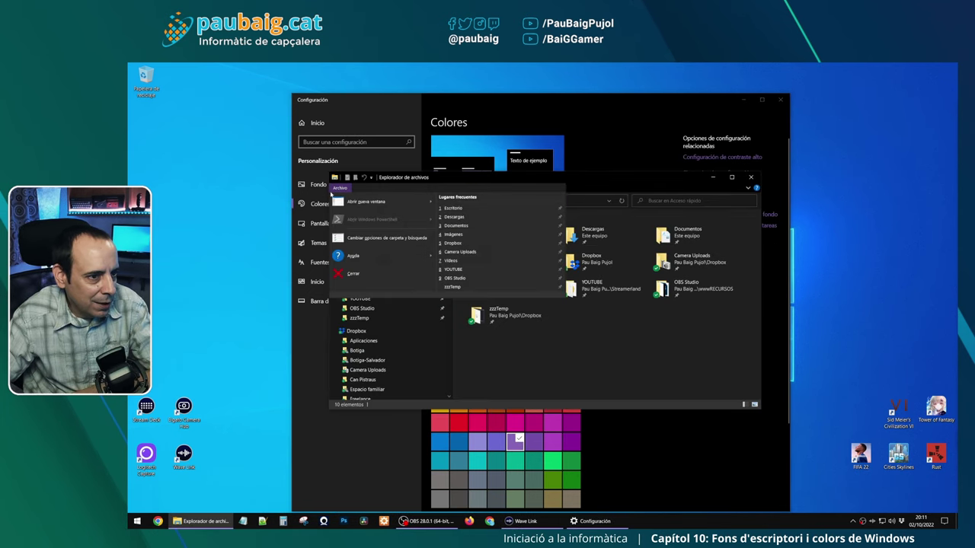
- Check the accent colour on File Explorer's Archivo menu and move the window off the accent colour palette
left_click(335, 188)
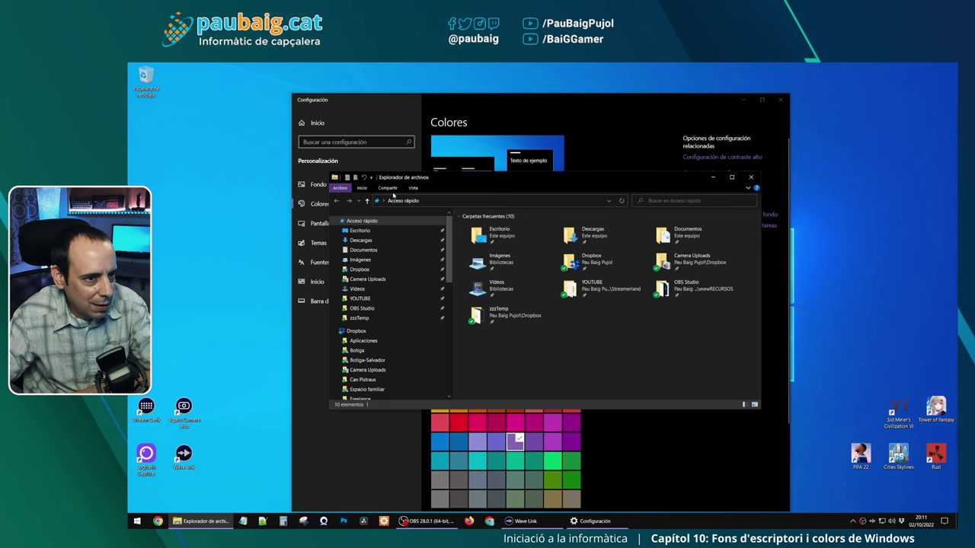
left_click(333, 188)
left_click(442, 173)
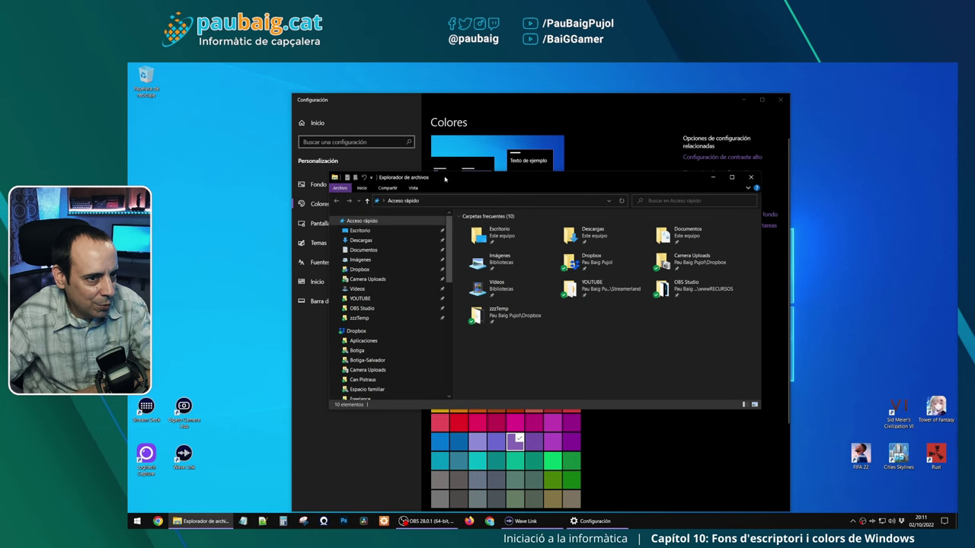
left_click_drag(449, 180, 312, 155)
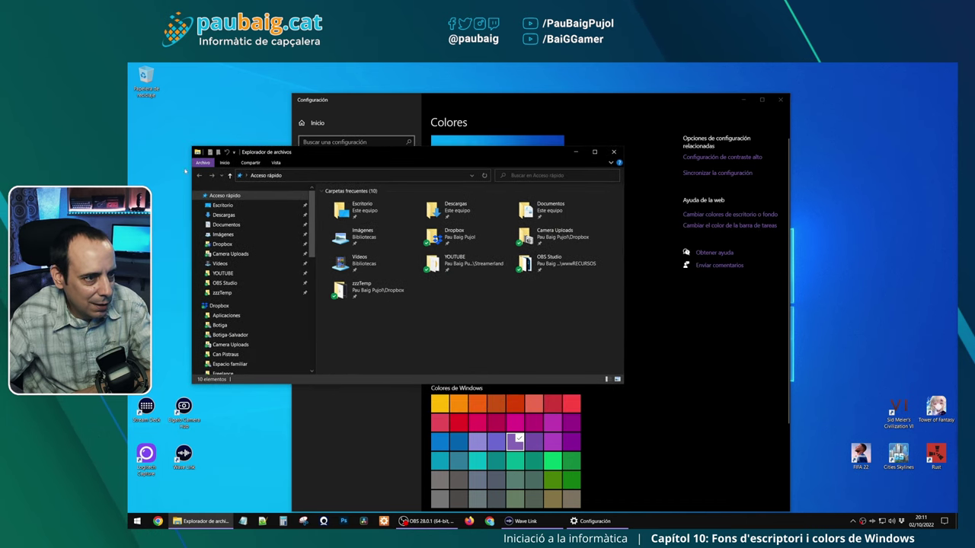
- Try orange and pinkish-red accents, choose teal, and apply it to Inicio, barra de tareas y centro de actividades
left_click(458, 406)
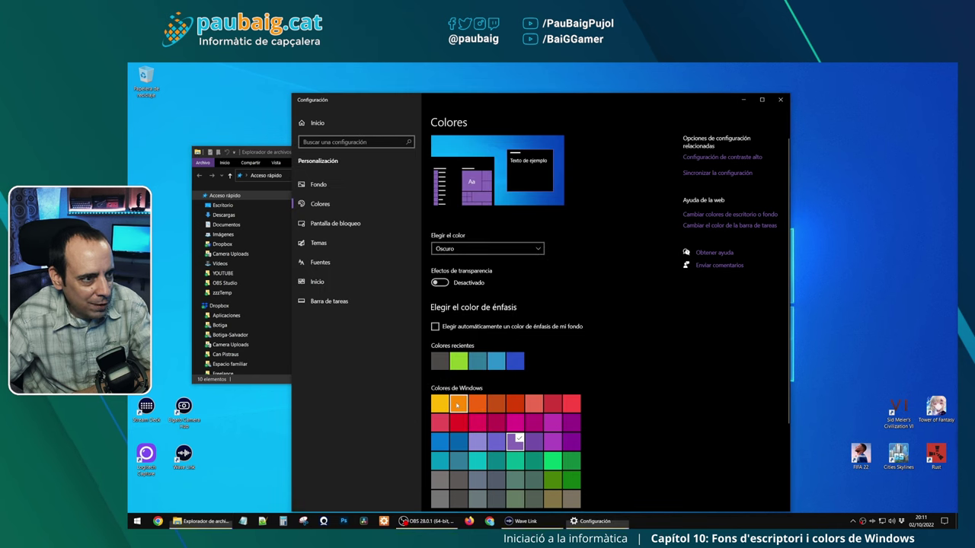
left_click(457, 406)
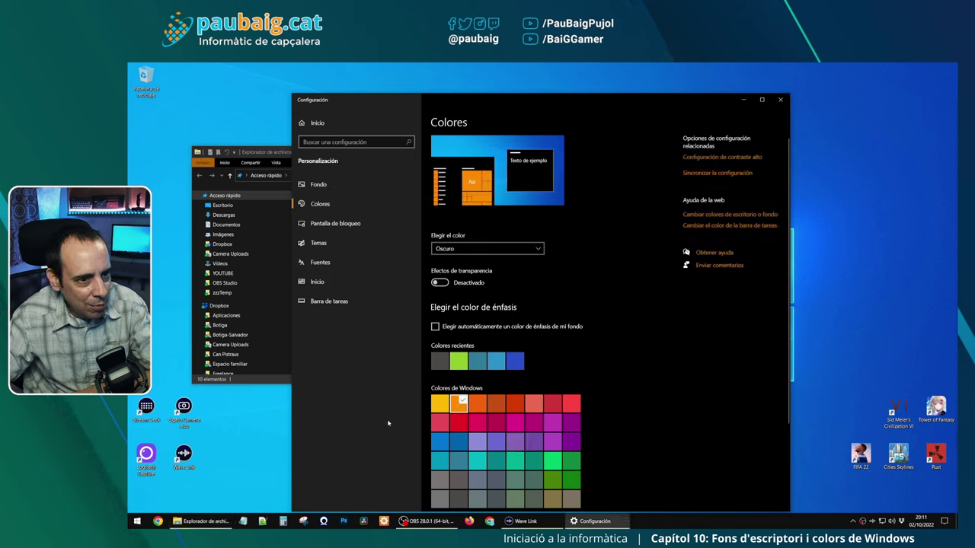
left_click(439, 423)
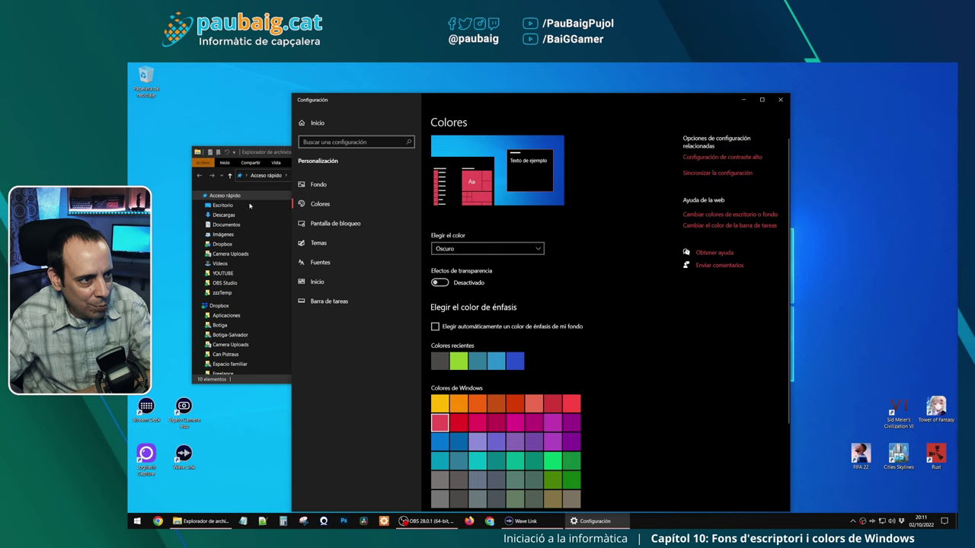
left_click(440, 462)
scroll(476, 218, "down", 3)
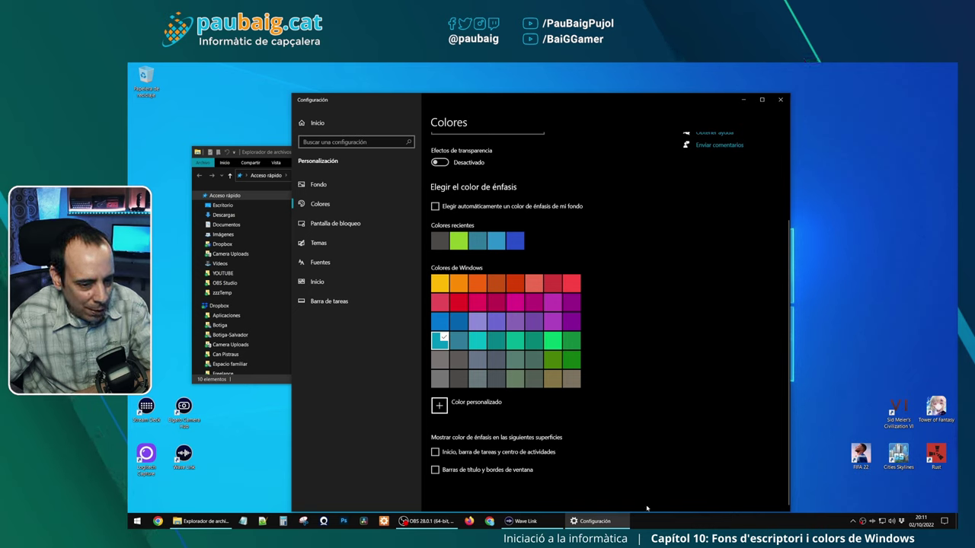
left_click(435, 452)
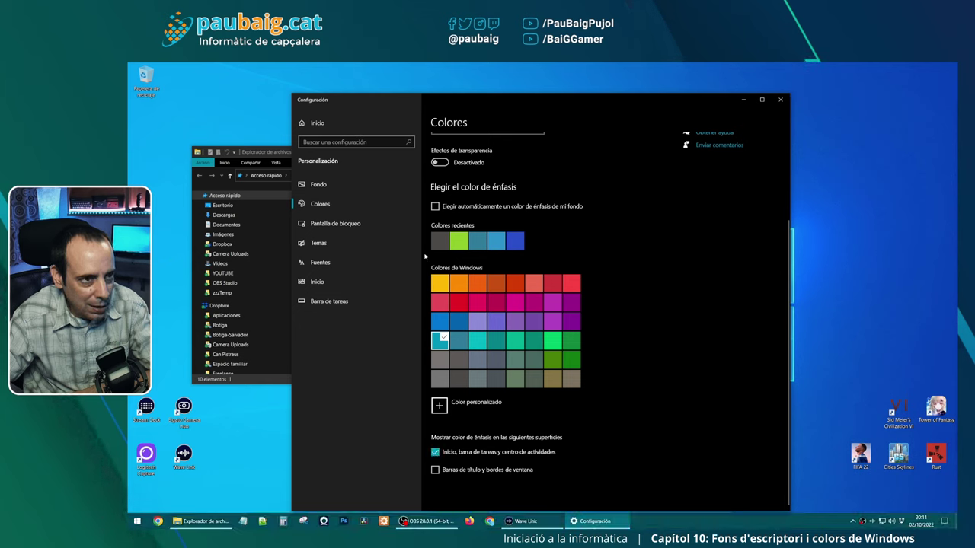
- Move the File Explorer and Configuración windows apart so the colour options and Explorer's title bar are both visible
left_click(272, 148)
left_click_drag(272, 148, 717, 176)
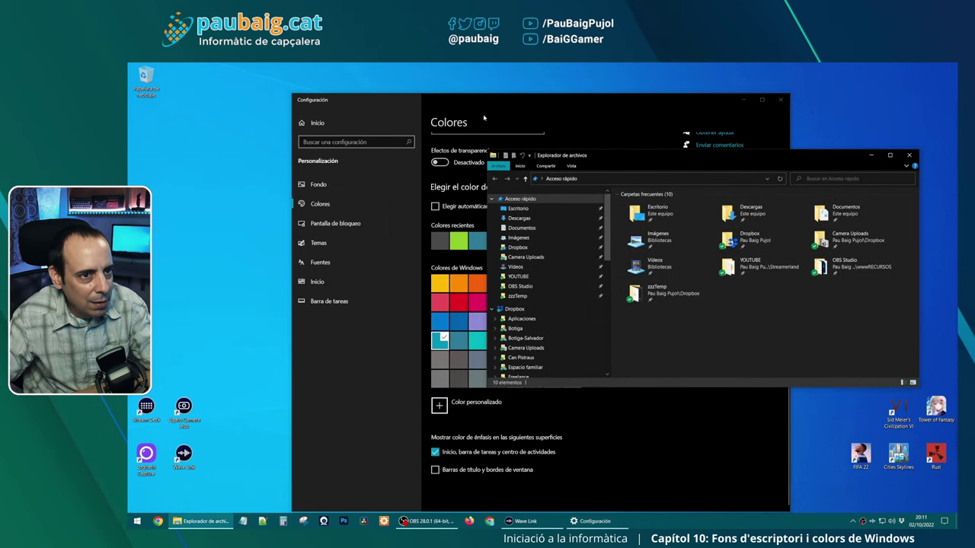
left_click_drag(490, 102, 340, 90)
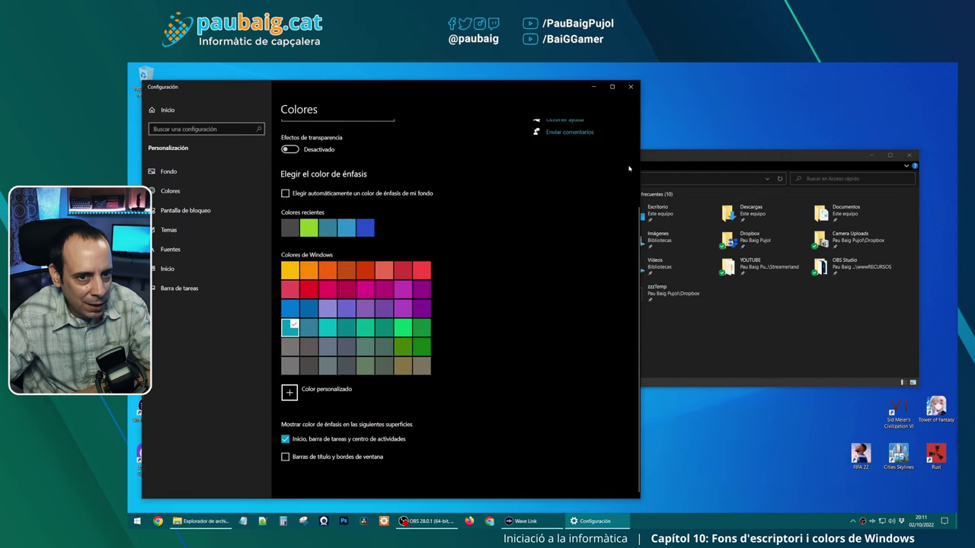
- Try showing the accent colour on Barras de título y bordes de ventana, checking it on the File Explorer window
left_click(285, 457)
left_click(736, 156)
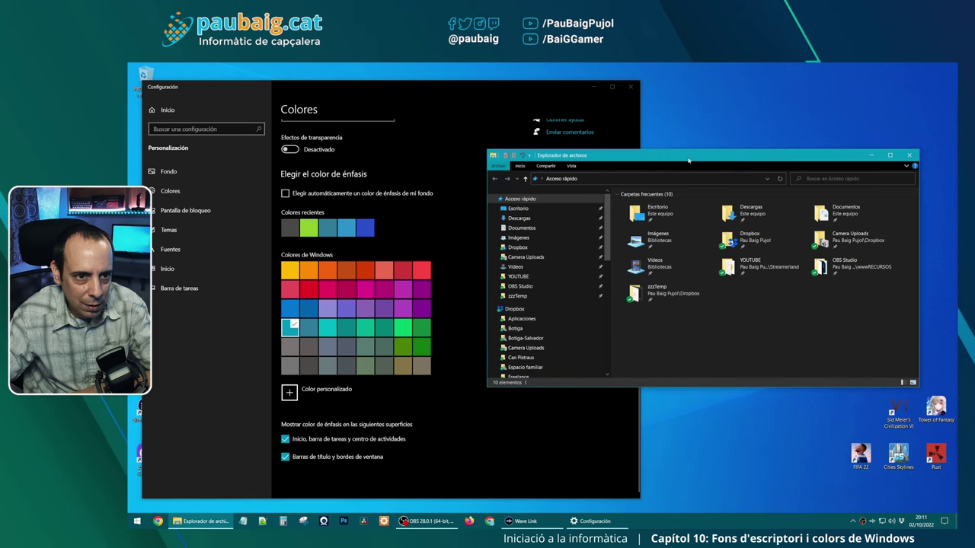
left_click_drag(521, 160, 356, 173)
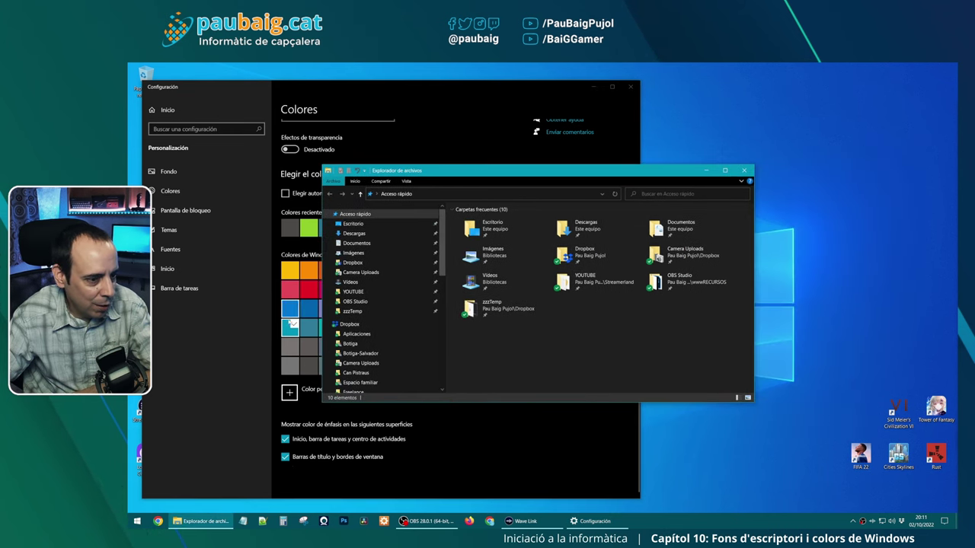
left_click_drag(540, 170, 666, 141)
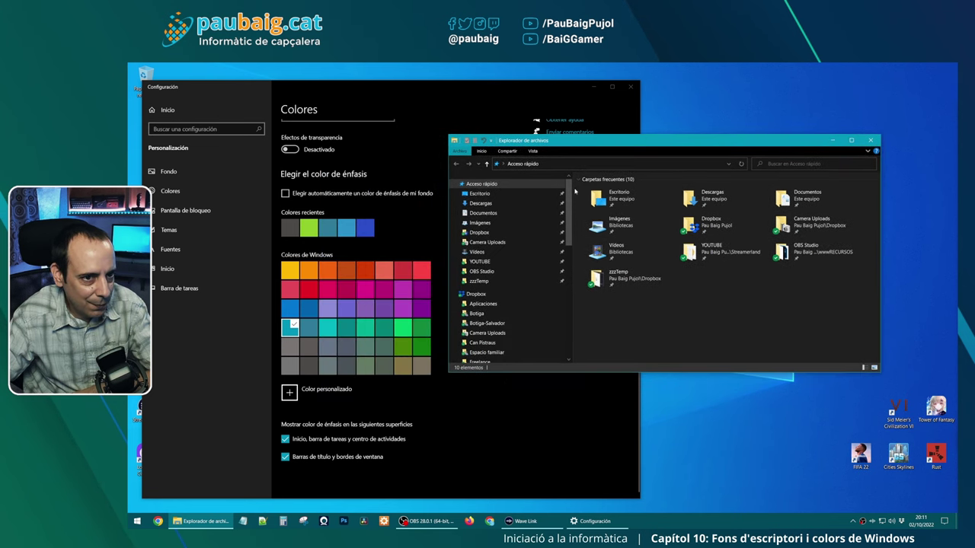
left_click(285, 457)
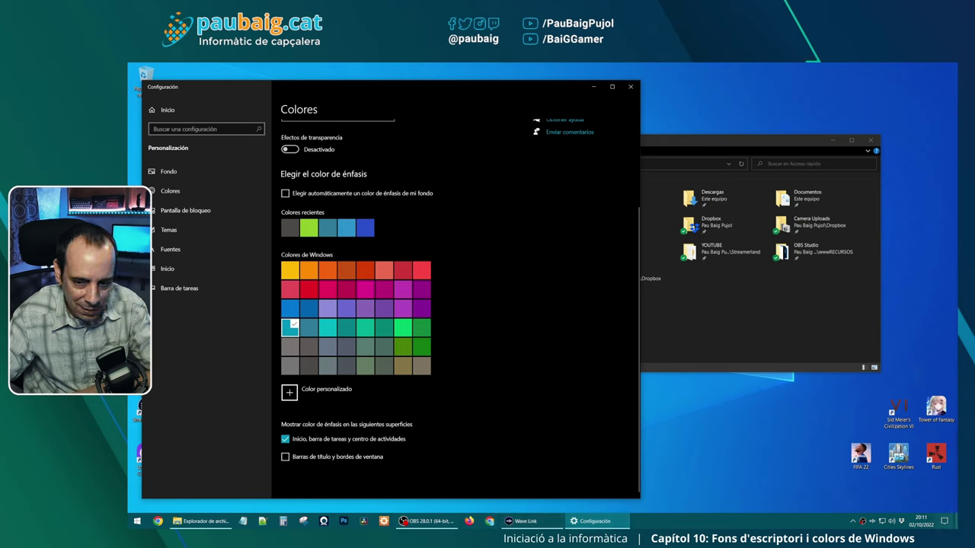
- Open the notification centre to check its accent colour, and close it
left_click(945, 521)
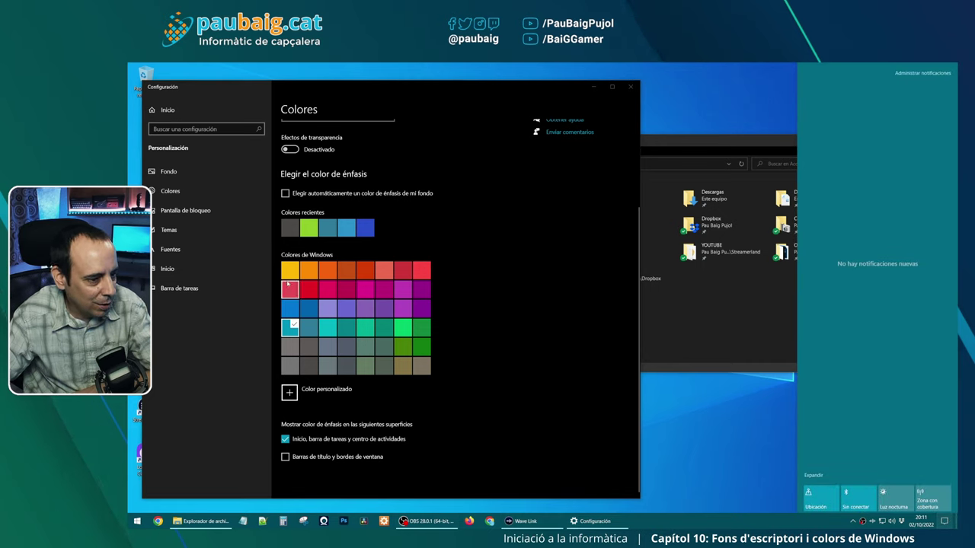
left_click(515, 276)
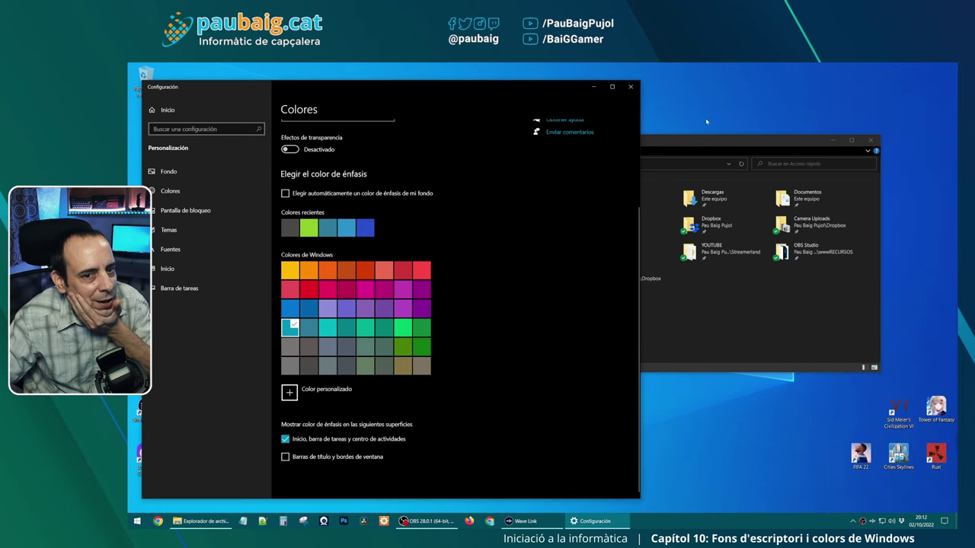
- Set the colour mode to Claro and review which surfaces can show the accent colour
scroll(502, 243, "up", 3)
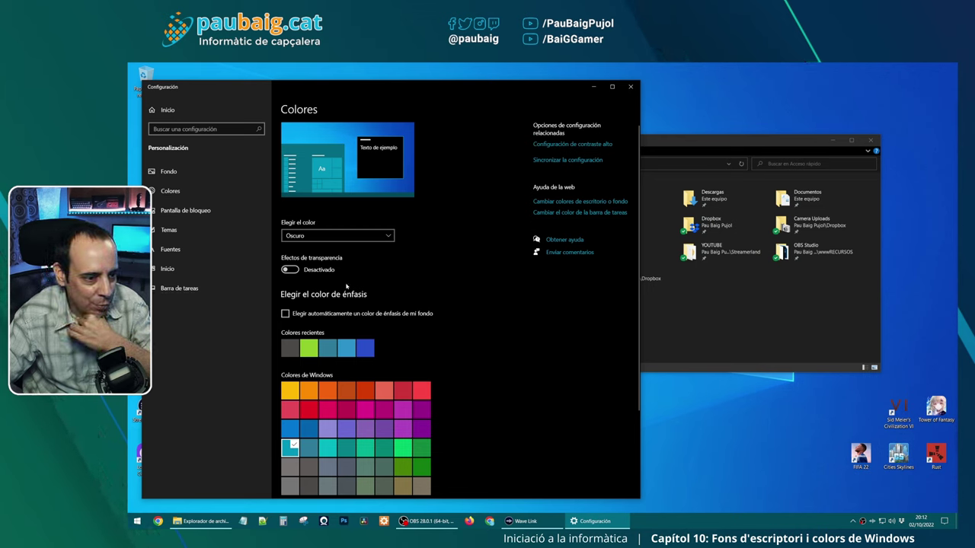
scroll(349, 333, "down", 3)
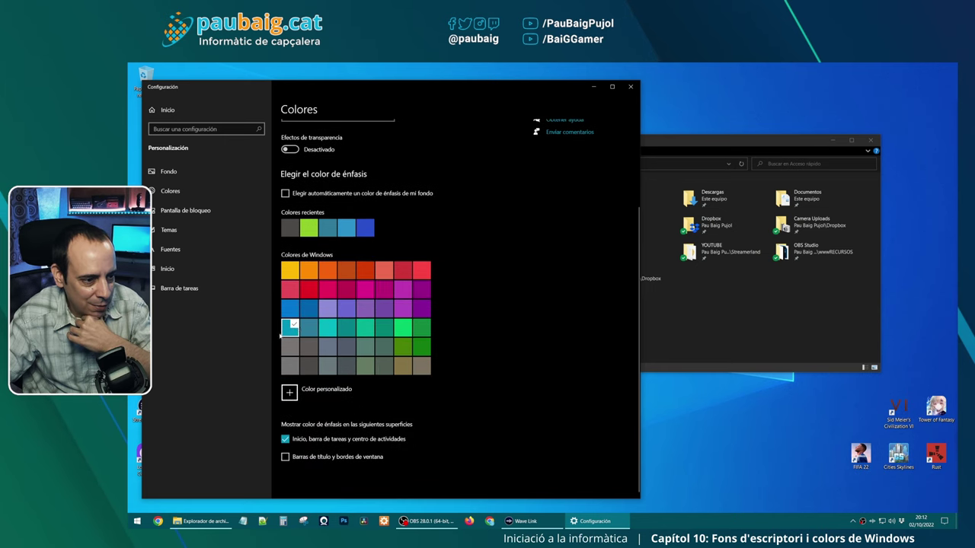
scroll(305, 305, "up", 3)
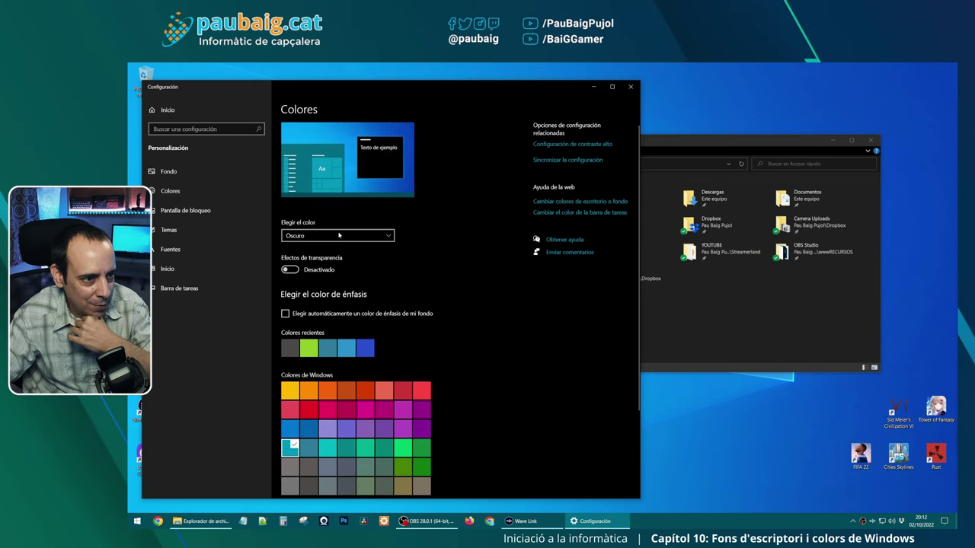
left_click(339, 236)
left_click(297, 222)
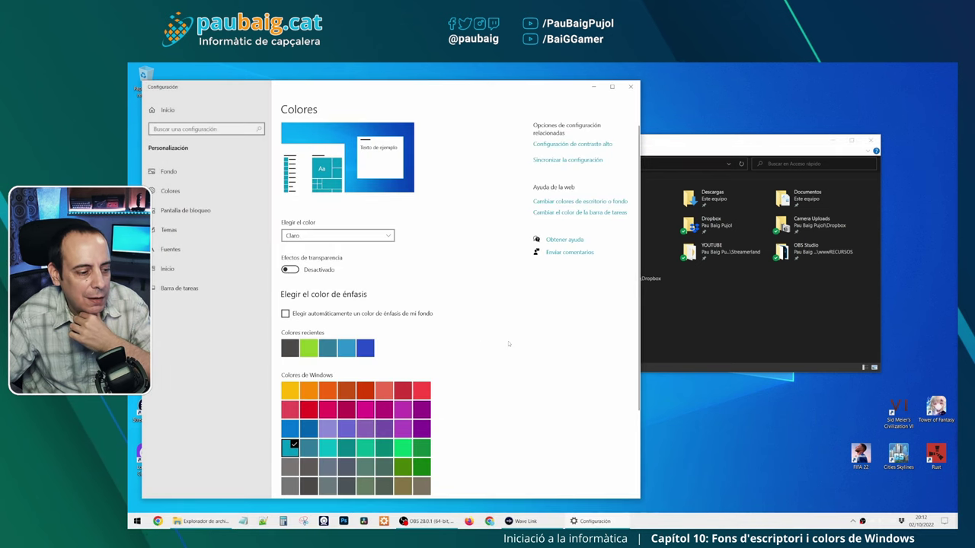
scroll(454, 392, "down", 3)
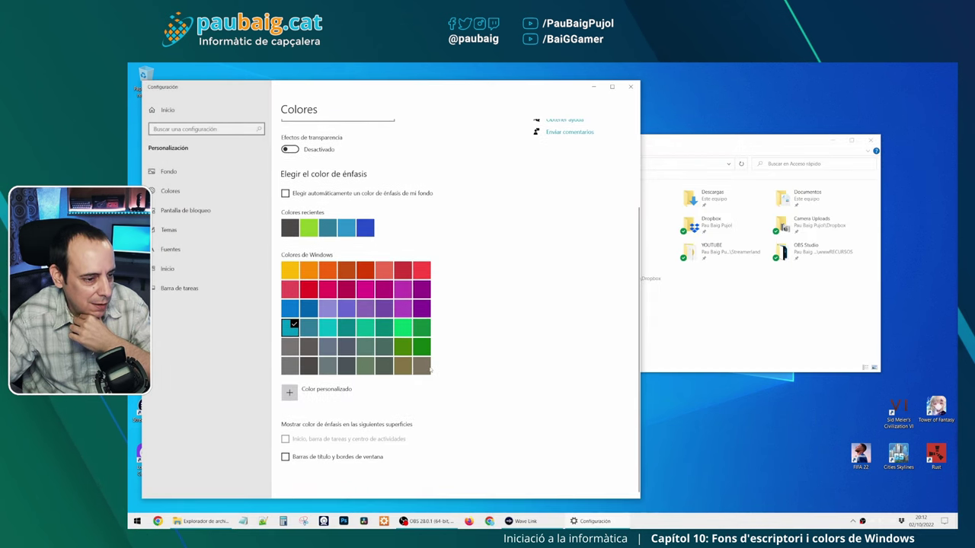
scroll(304, 175, "up", 3)
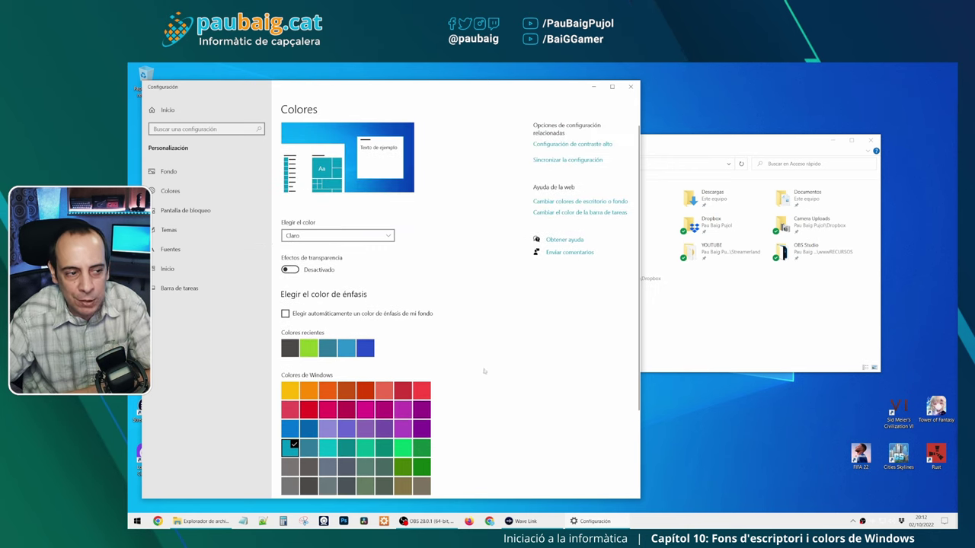
scroll(426, 307, "down", 3)
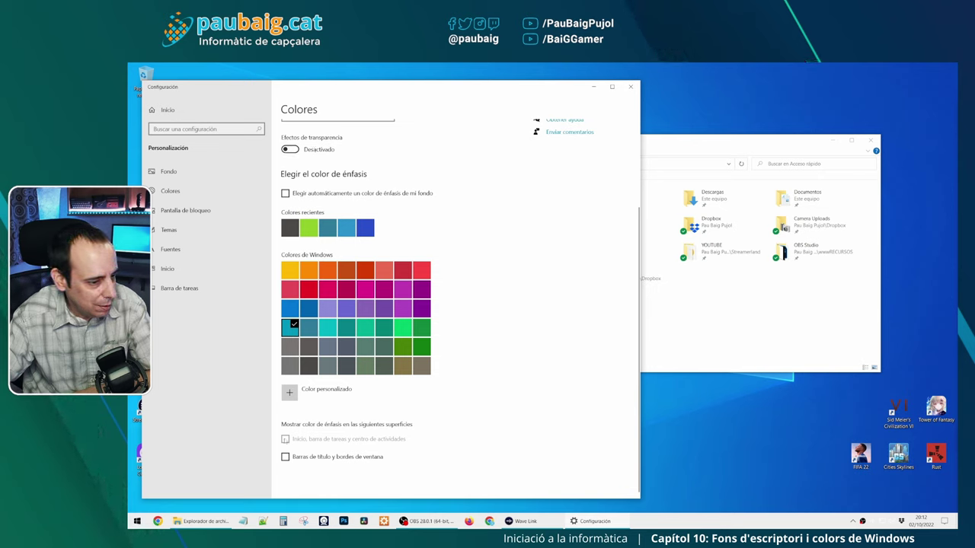
scroll(480, 410, "up", 3)
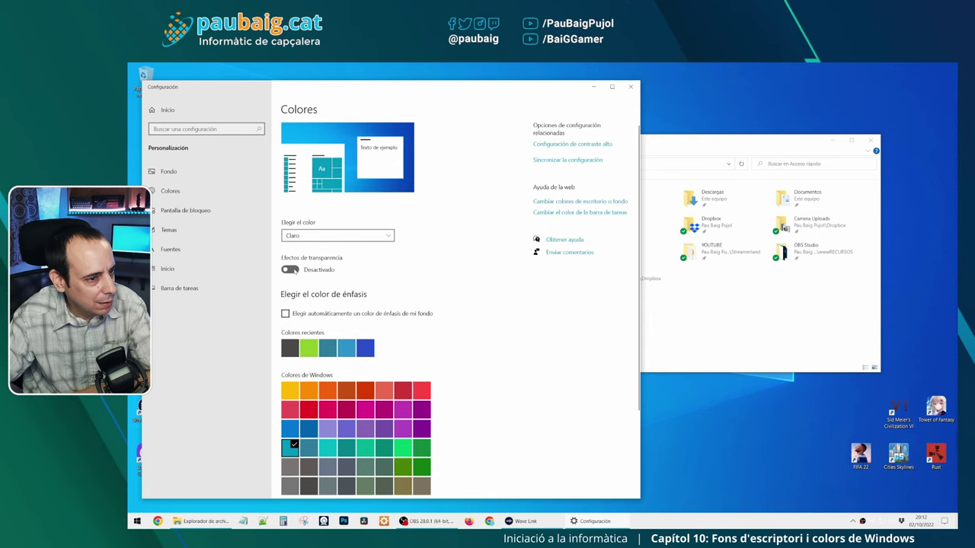
- Turn on the transparency effects and set the colour mode to Personalizado
left_click(290, 269)
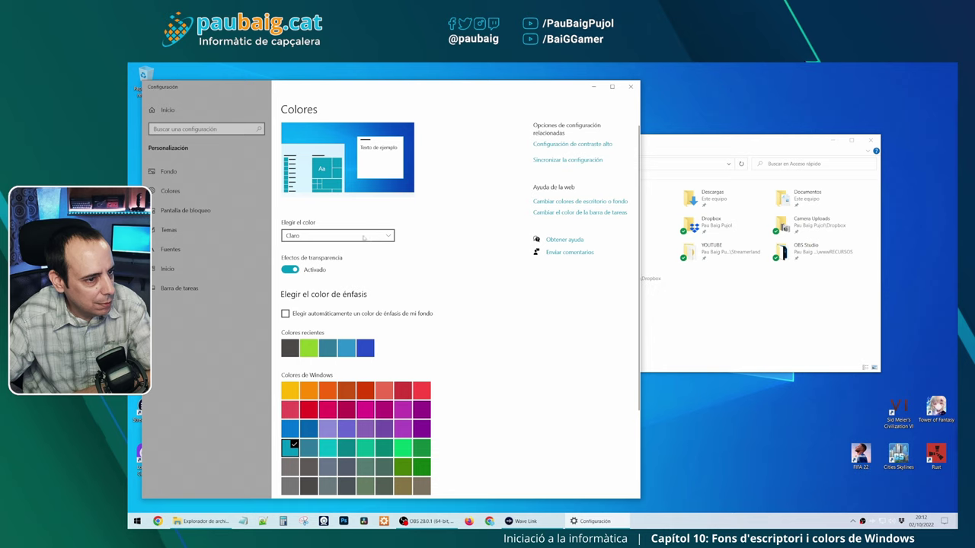
left_click(364, 237)
left_click(354, 259)
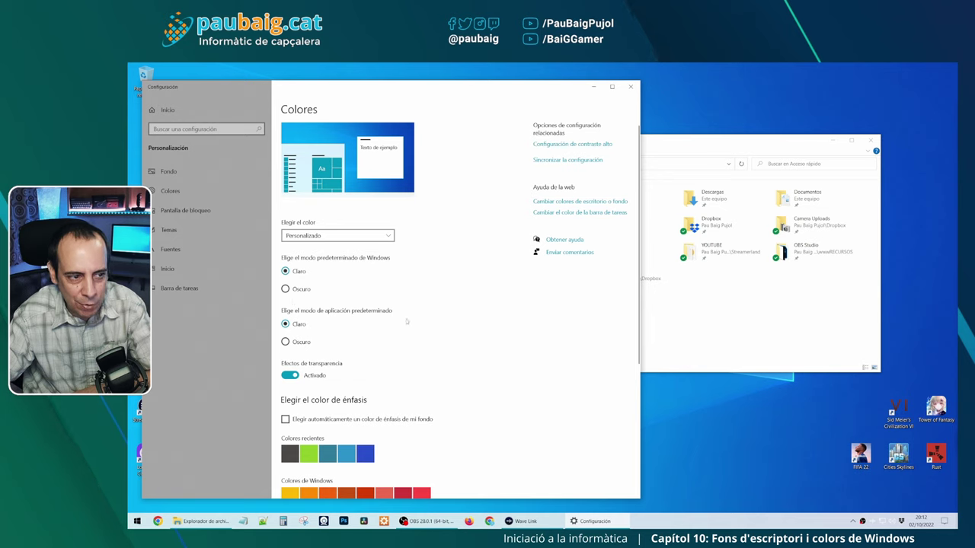
- Try Oscuro for the default Windows mode and for the default app mode, returning each to Claro
left_click(293, 288)
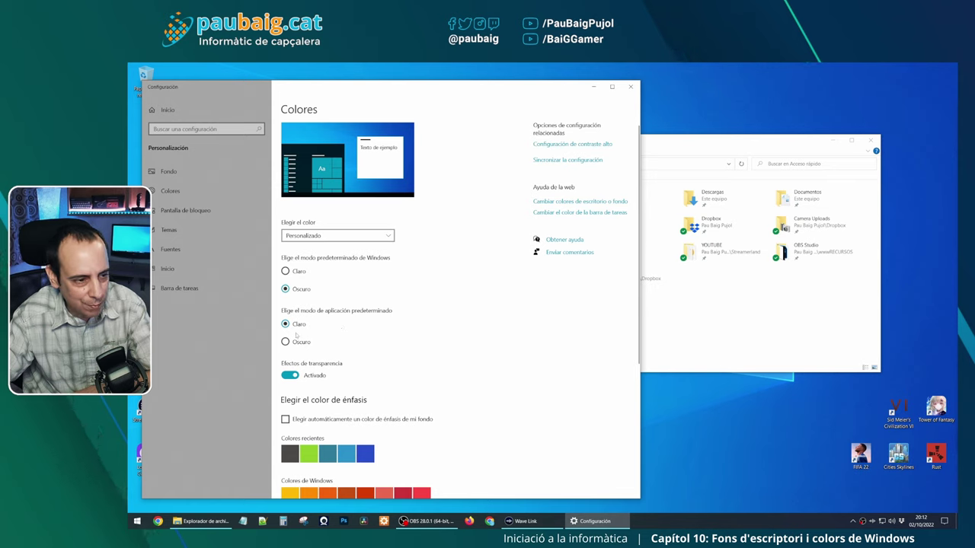
left_click(285, 272)
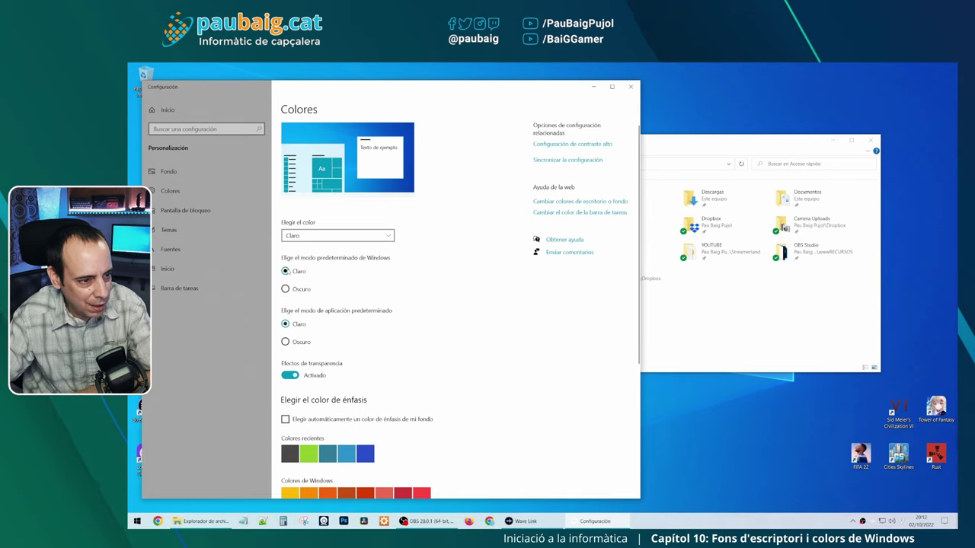
left_click(285, 342)
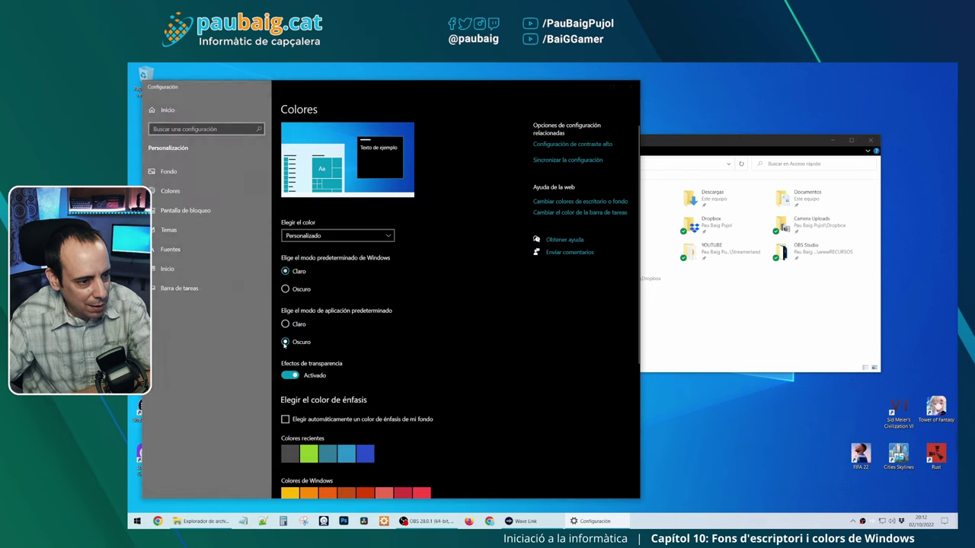
left_click(286, 325)
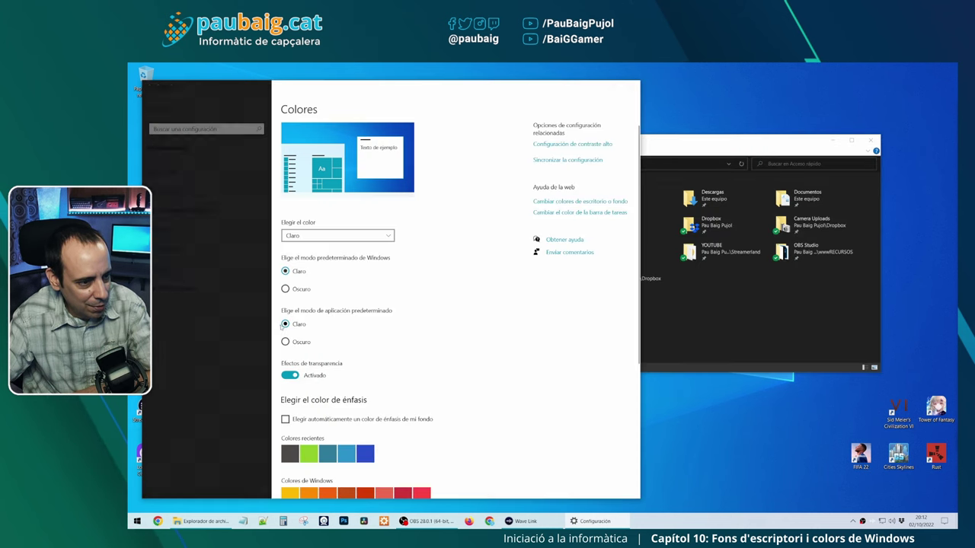
- Show the accent colour on Barras de título y bordes de ventana
scroll(432, 327, "down", 3)
scroll(432, 327, "down", 1)
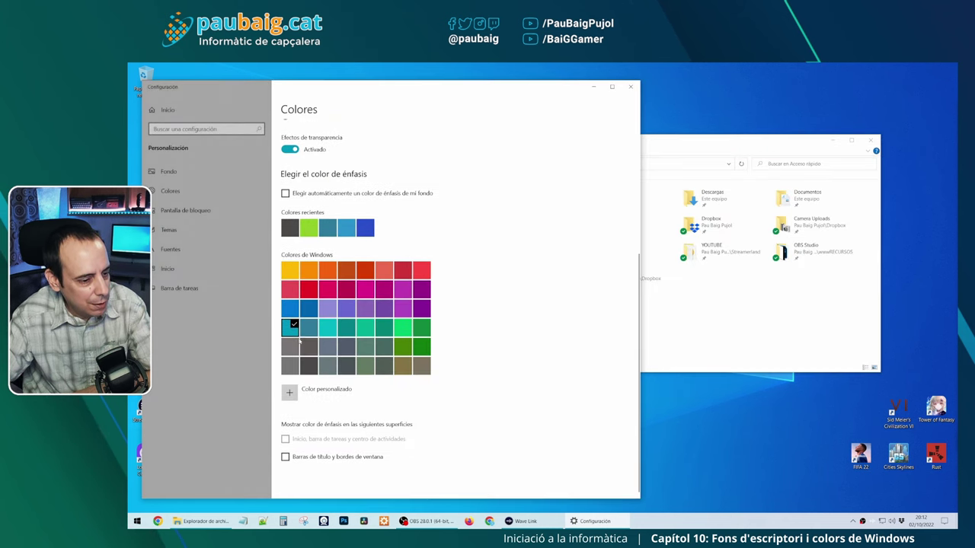
left_click(286, 457)
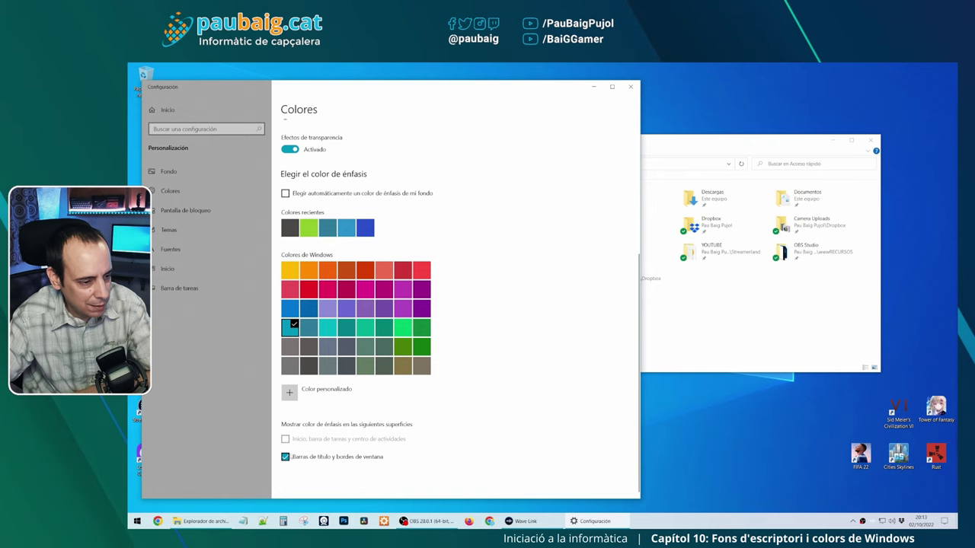
scroll(285, 455, "up", 2)
scroll(285, 451, "down", 2)
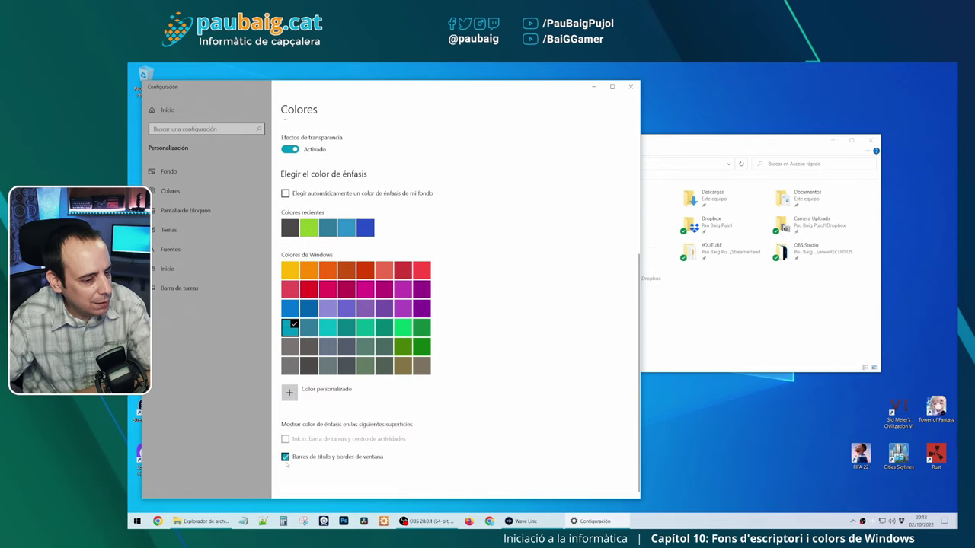
- Turn off the transparency effects and set the colour mode to Personalizado
scroll(284, 440, "up", 10)
left_click(313, 239)
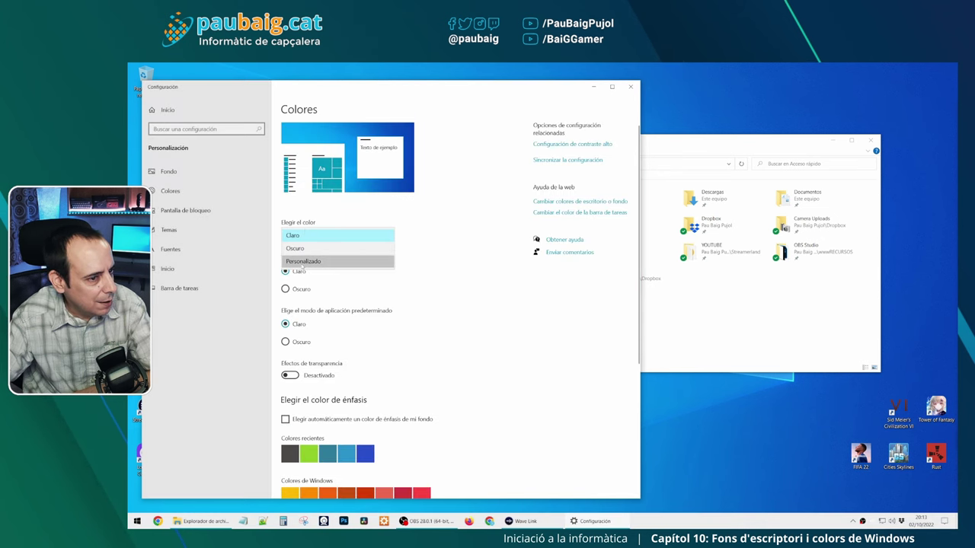
left_click(312, 261)
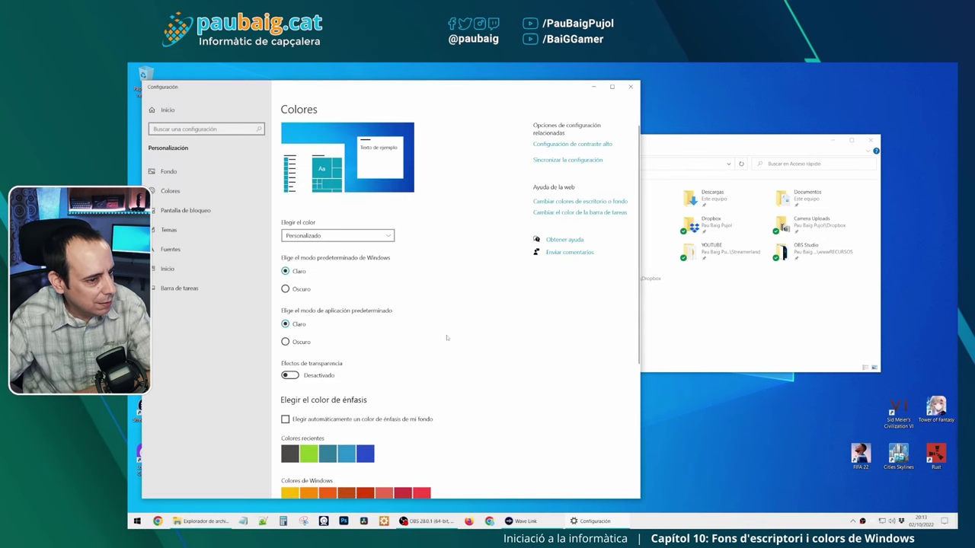
- Set the default Windows mode to Oscuro and show the accent colour on Inicio, barra de tareas y centro de actividades
scroll(448, 337, "down", 3)
scroll(376, 233, "up", 3)
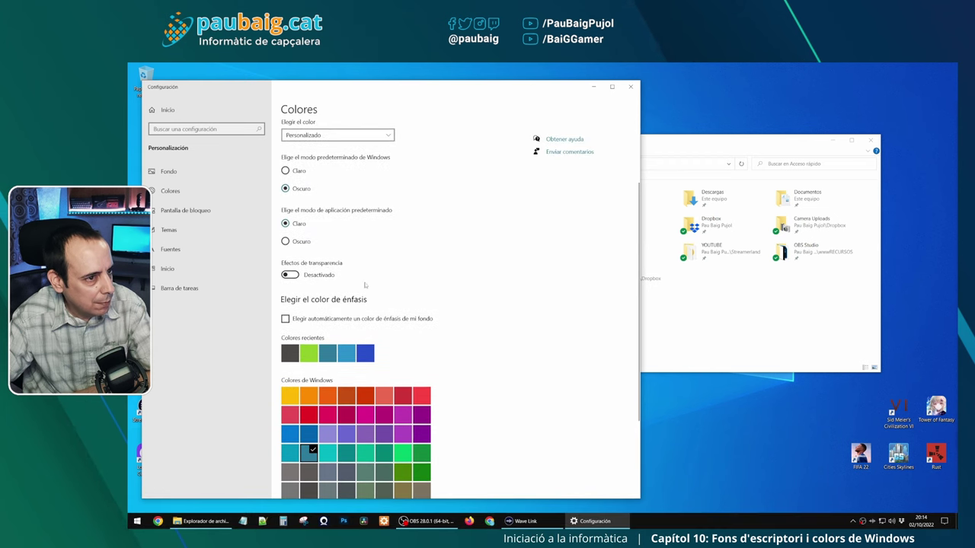
scroll(376, 233, "up", 2)
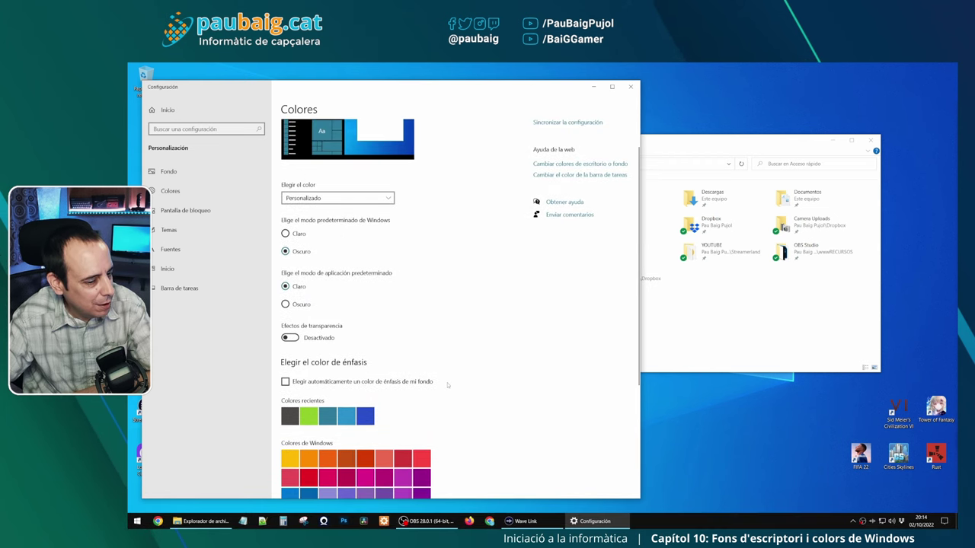
scroll(320, 320, "down", 3)
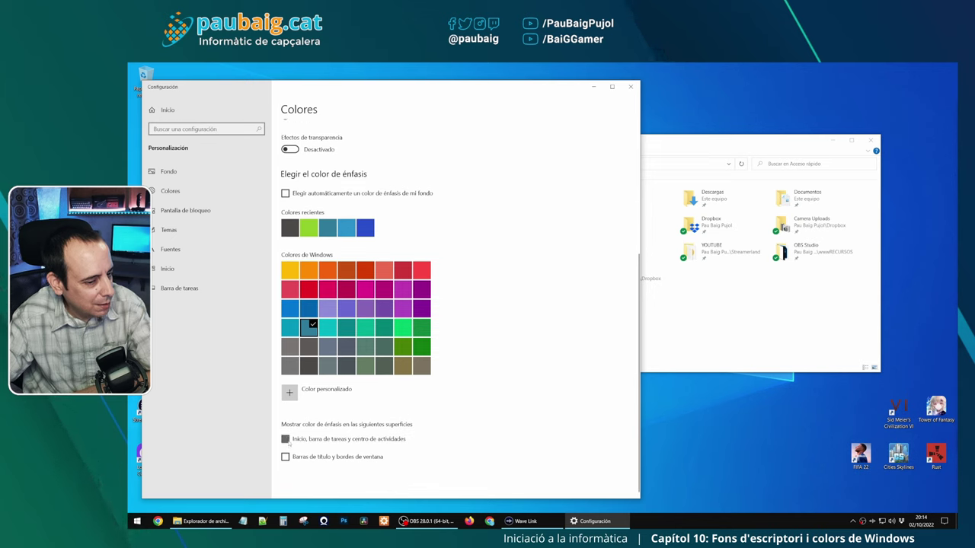
left_click(286, 441)
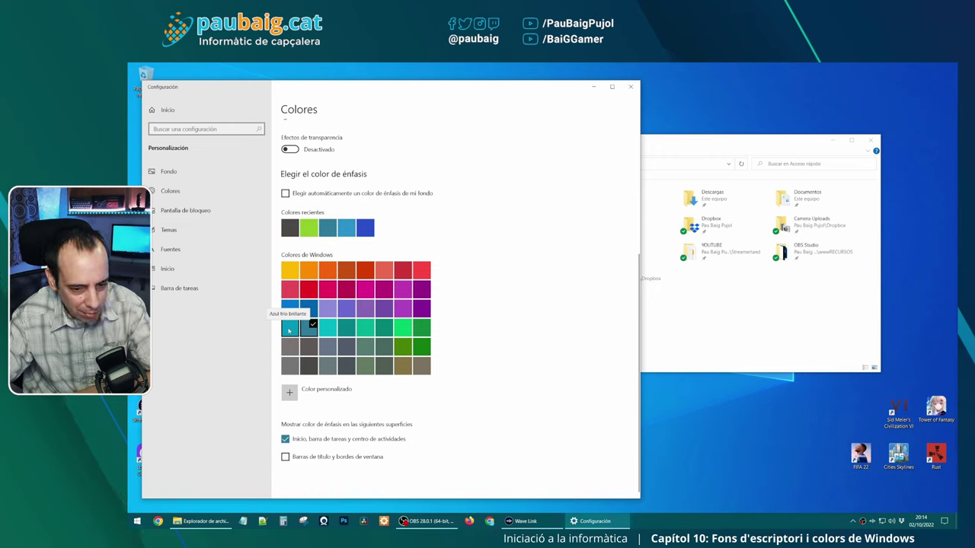
- Try Azul frío brillante as the accent colour and return to Azul frío
left_click(288, 328)
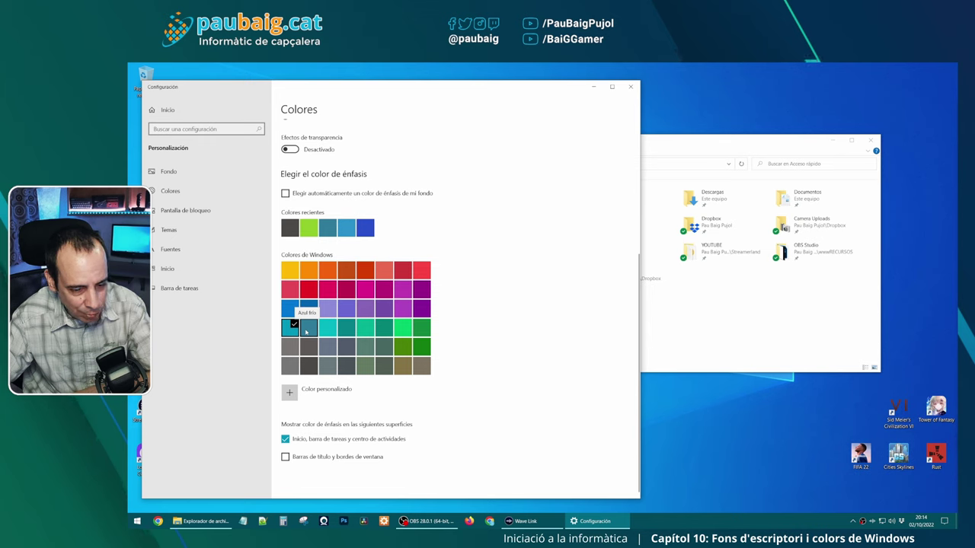
left_click(307, 329)
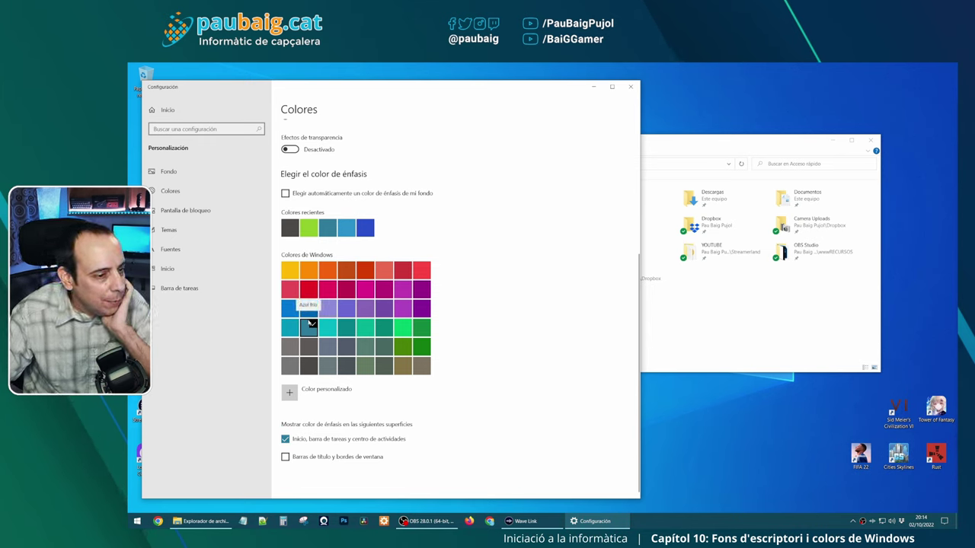
scroll(464, 272, "up", 5)
scroll(463, 272, "up", 1)
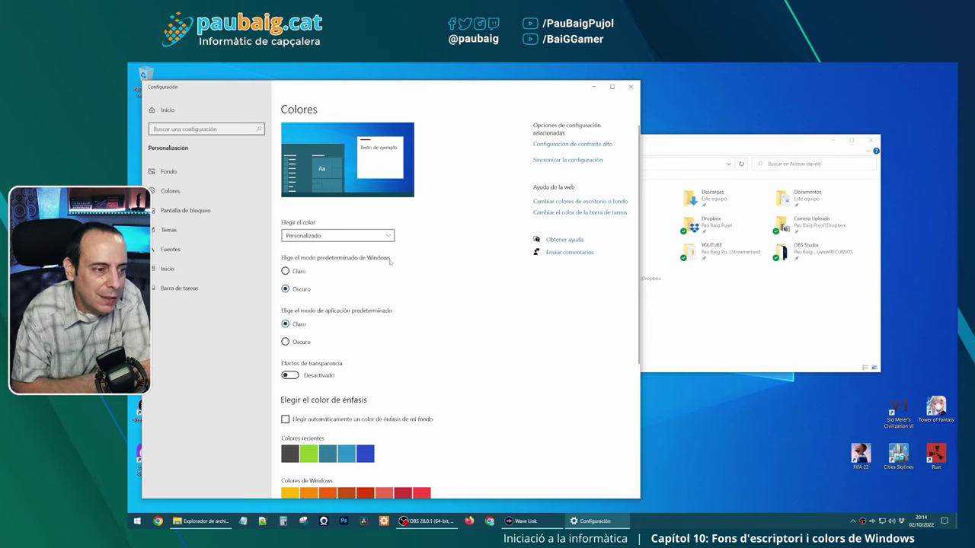
left_click(311, 241)
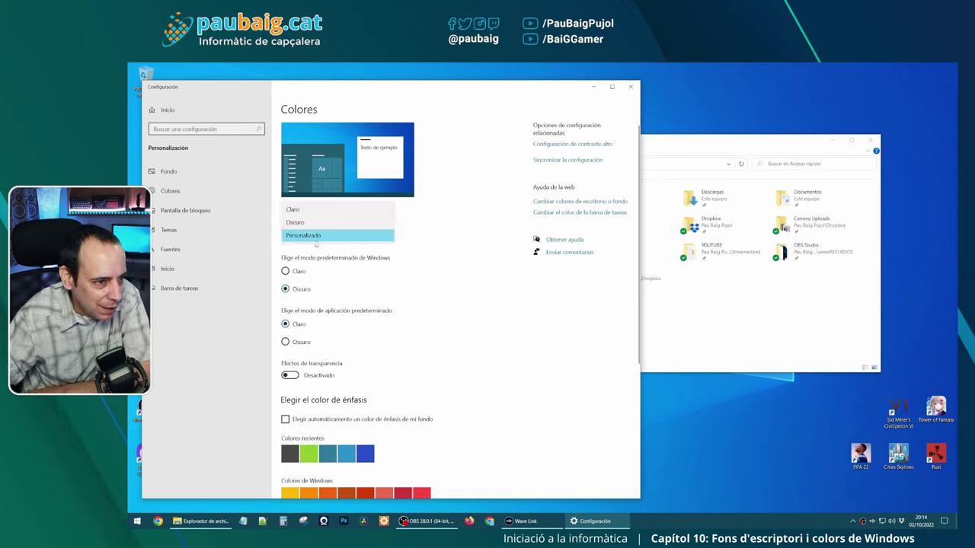
left_click(312, 238)
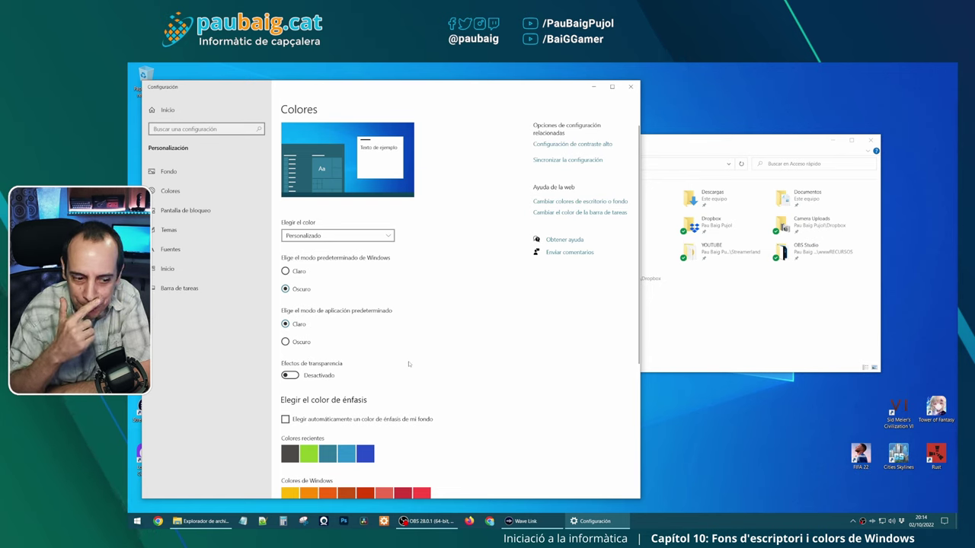
scroll(408, 364, "down", 5)
scroll(409, 364, "up", 5)
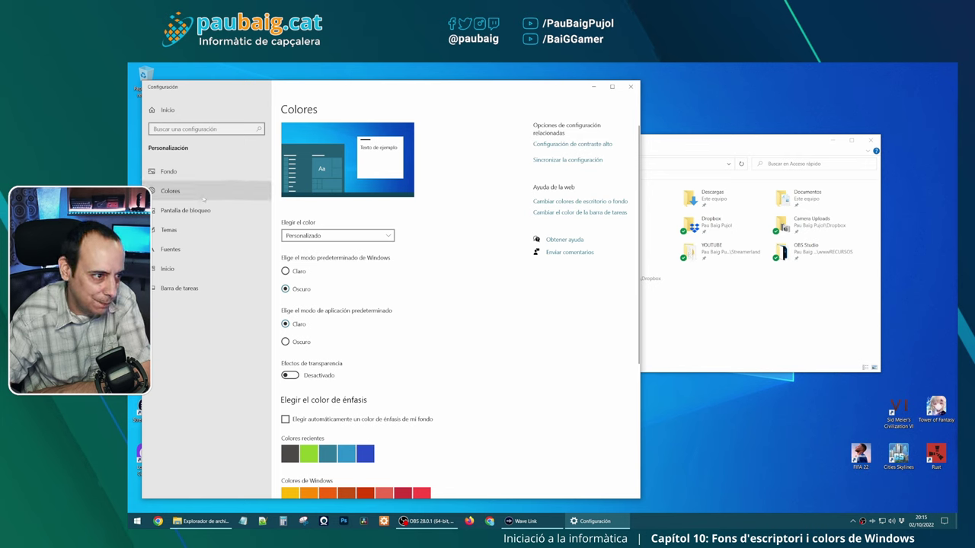
- Open the lock screen settings and try Imagen as the background, returning it to Contenido destacado de Windows
left_click(177, 210)
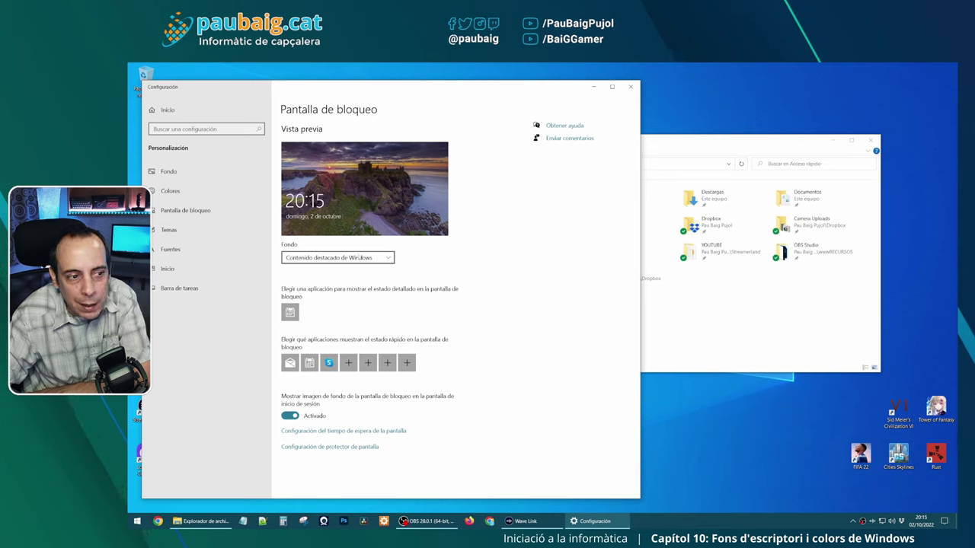
left_click(340, 259)
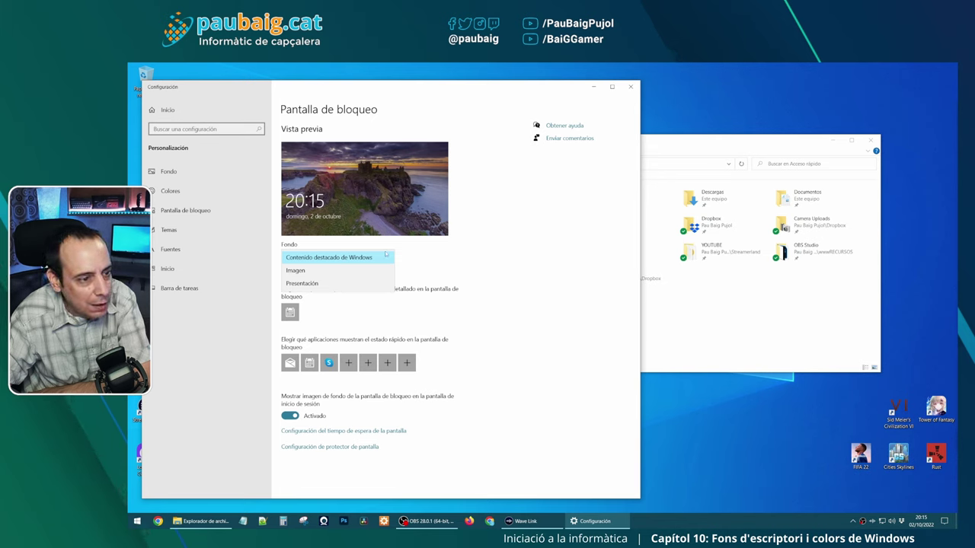
left_click(320, 272)
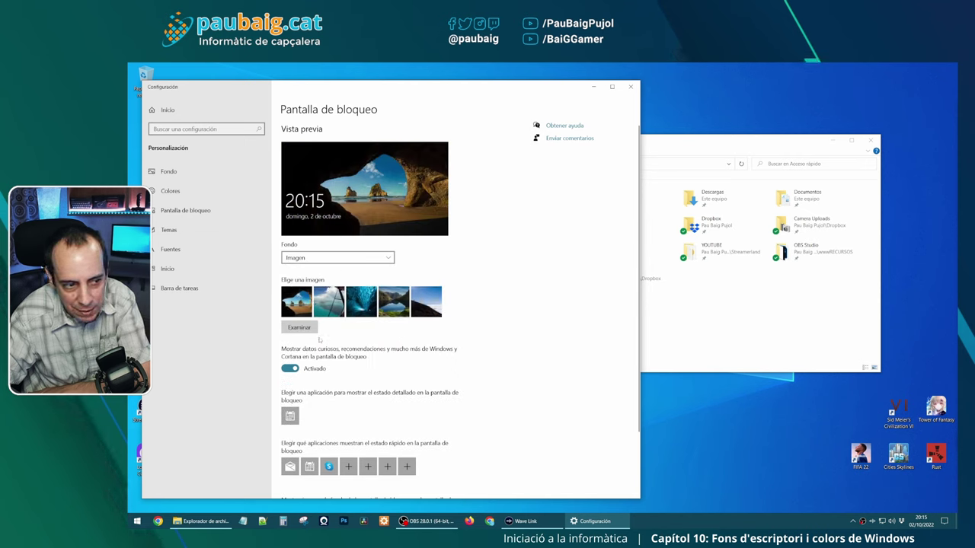
left_click(337, 258)
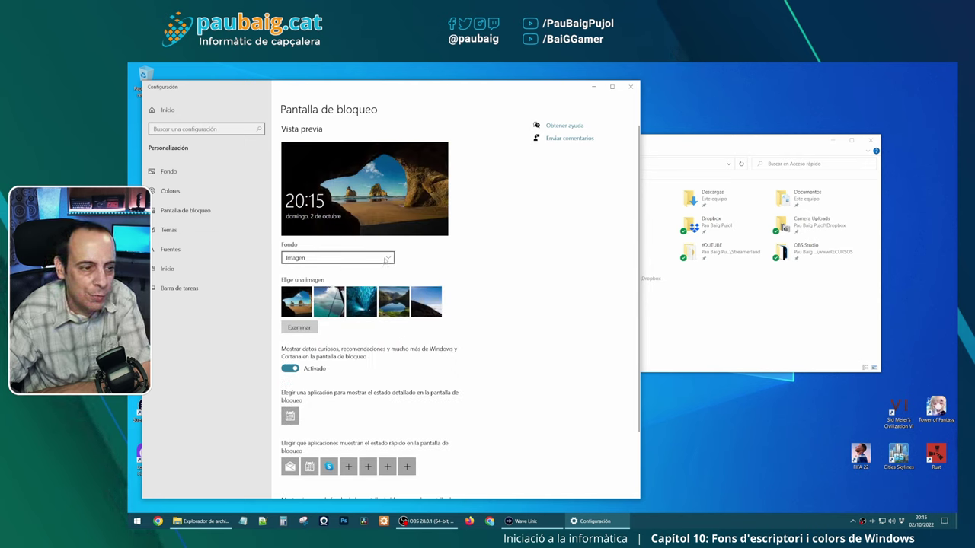
left_click(336, 242)
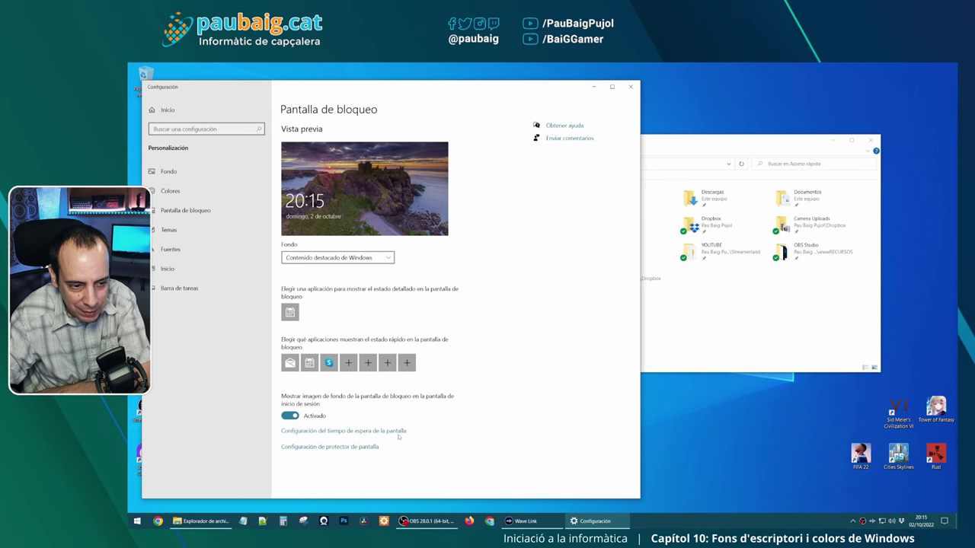
- Open the screen timeout settings and view the available delays for switching off the display when plugged in
left_click(396, 432)
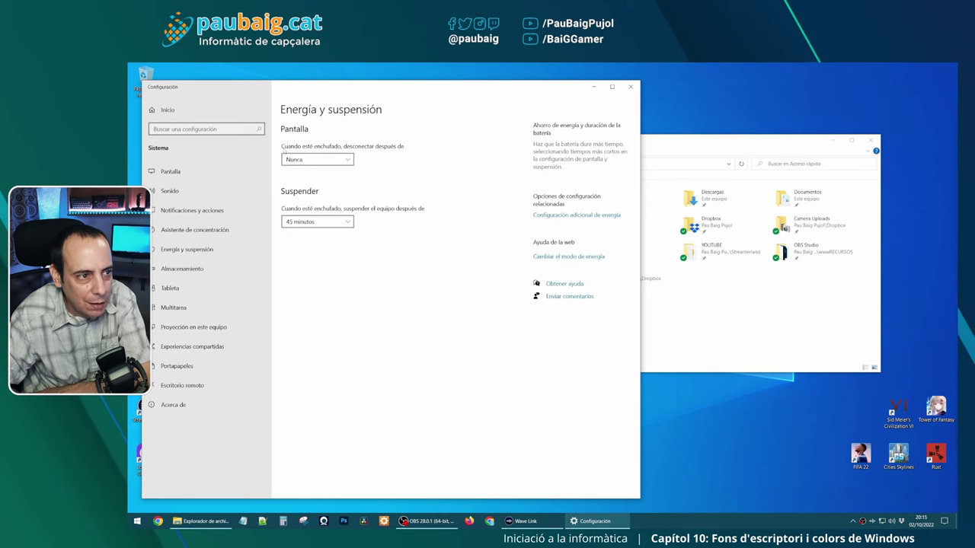
left_click(309, 159)
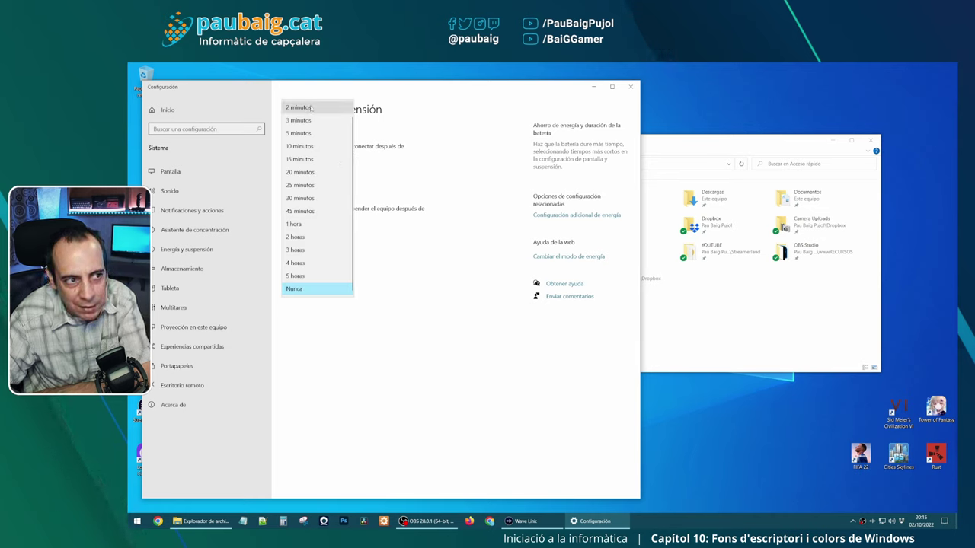
left_click(406, 278)
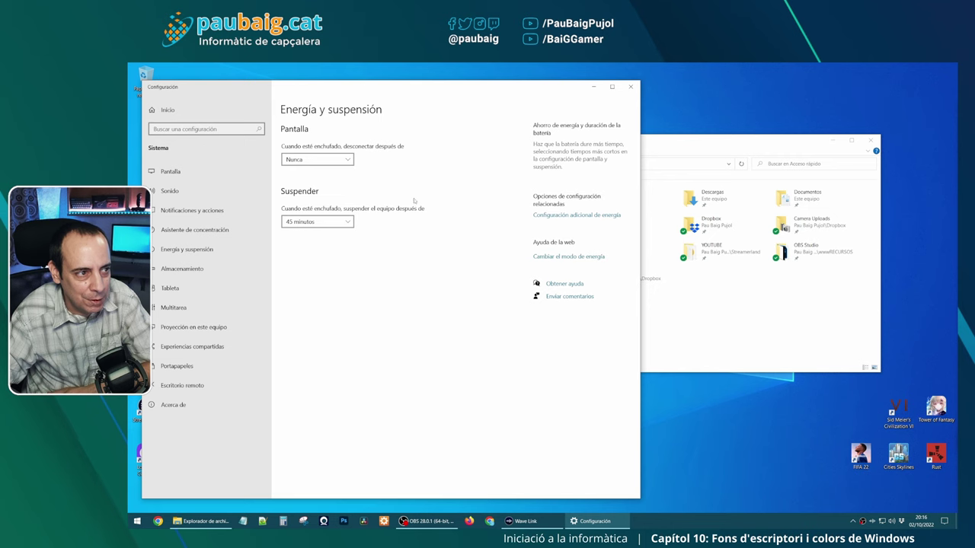
- Close the settings and file explorer windows, and reopen the desktop's personalization settings on the Temas page
left_click(630, 86)
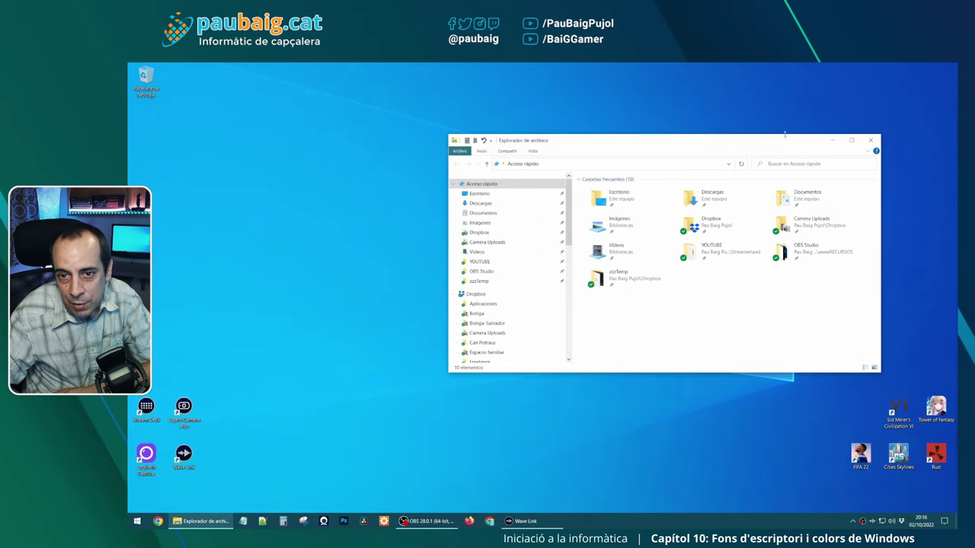
left_click(871, 140)
right_click(496, 276)
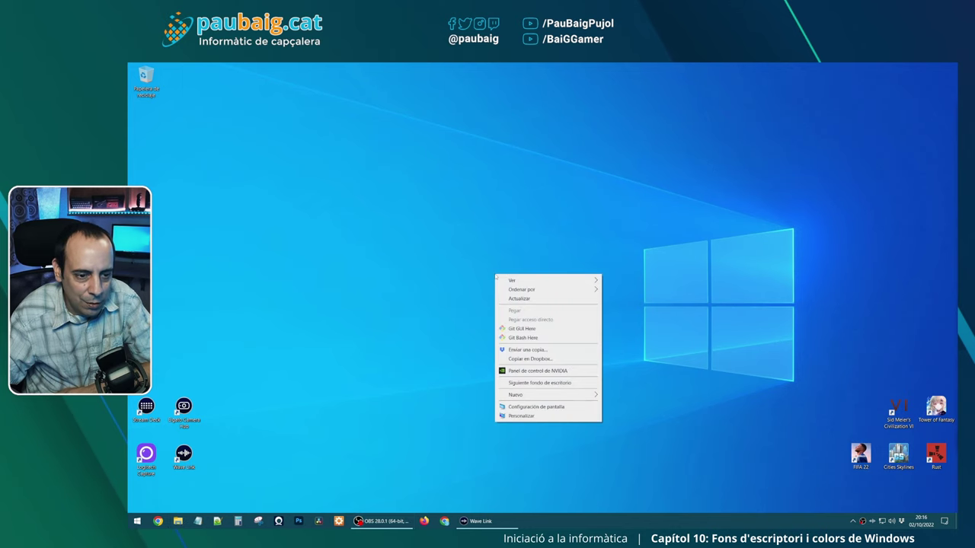
left_click(544, 416)
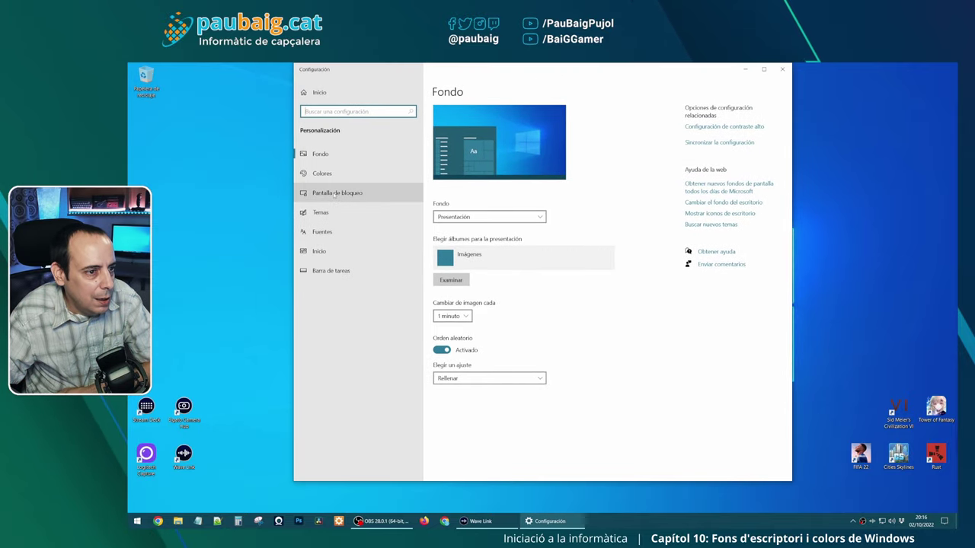
left_click(333, 194)
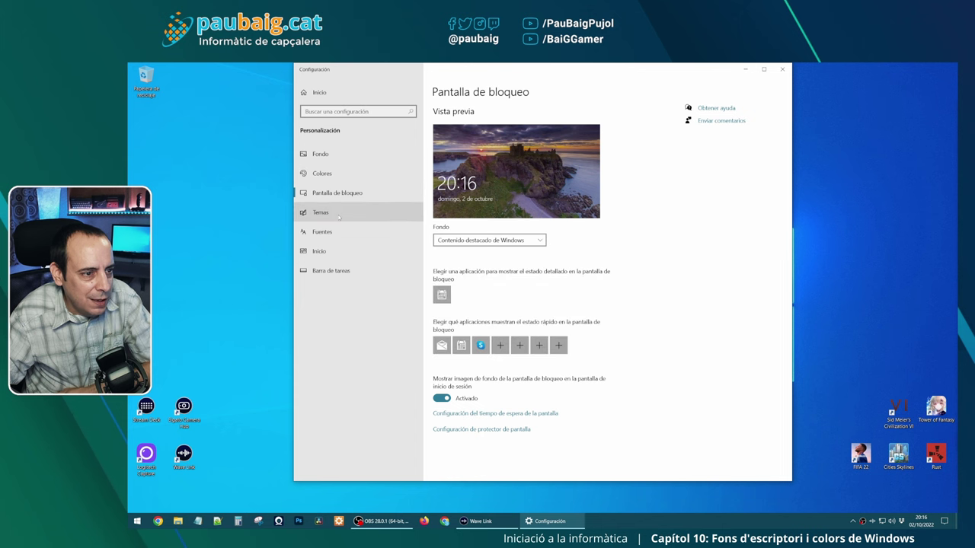
left_click(365, 213)
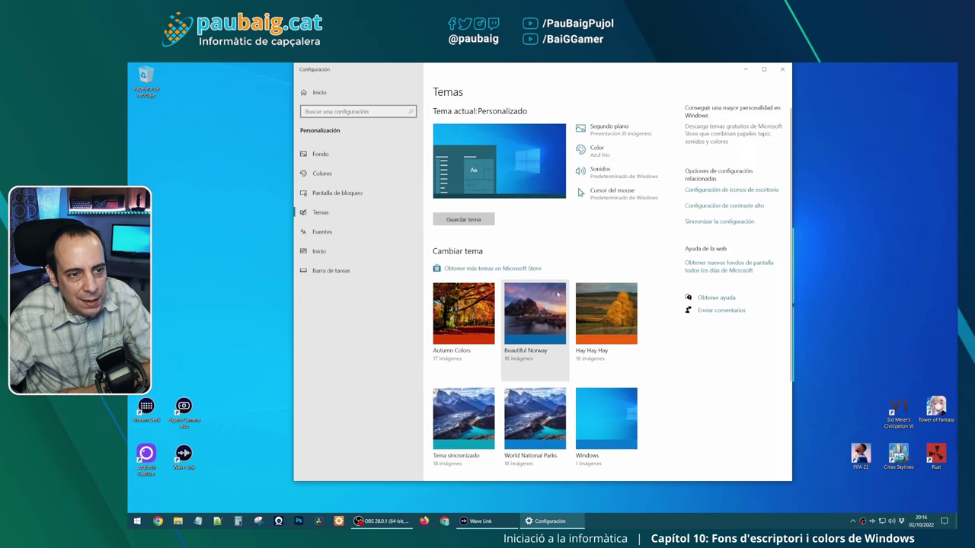
- Apply the Windows 10 theme and check the Fondo and Colores settings it uses
scroll(674, 358, "down", 2)
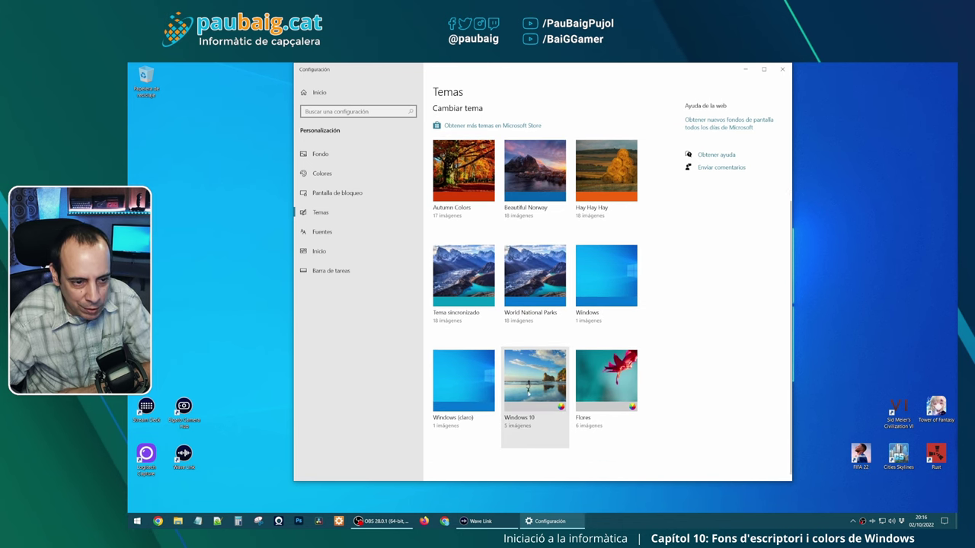
left_click(538, 378)
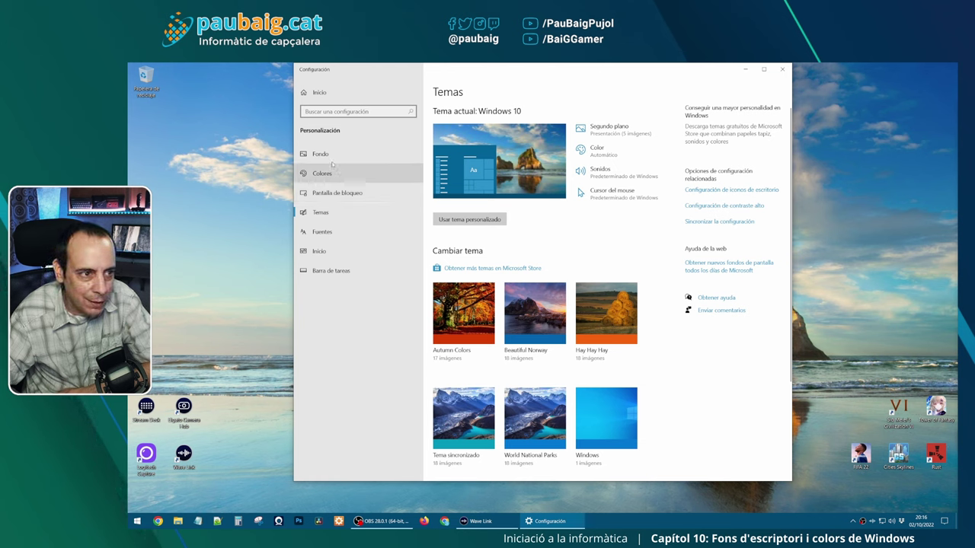
left_click(329, 155)
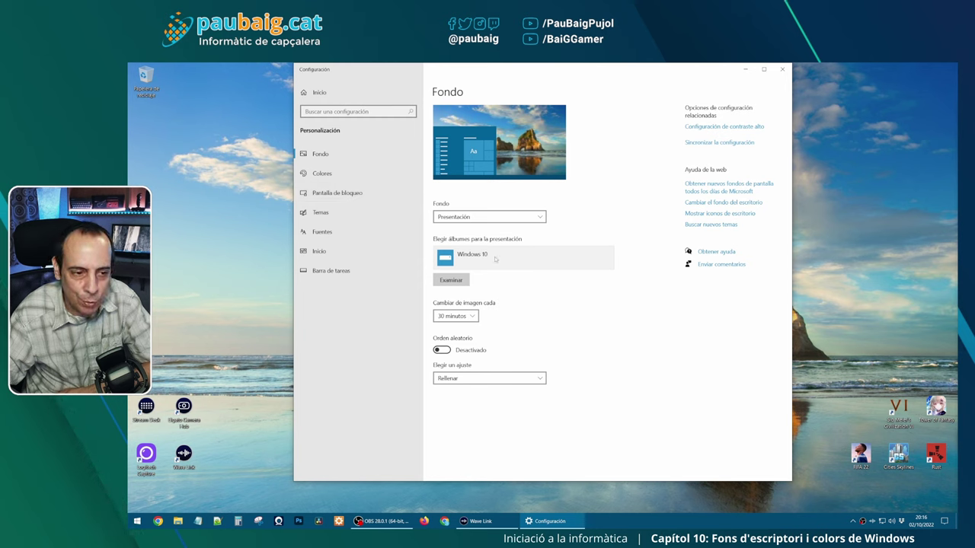
left_click(322, 173)
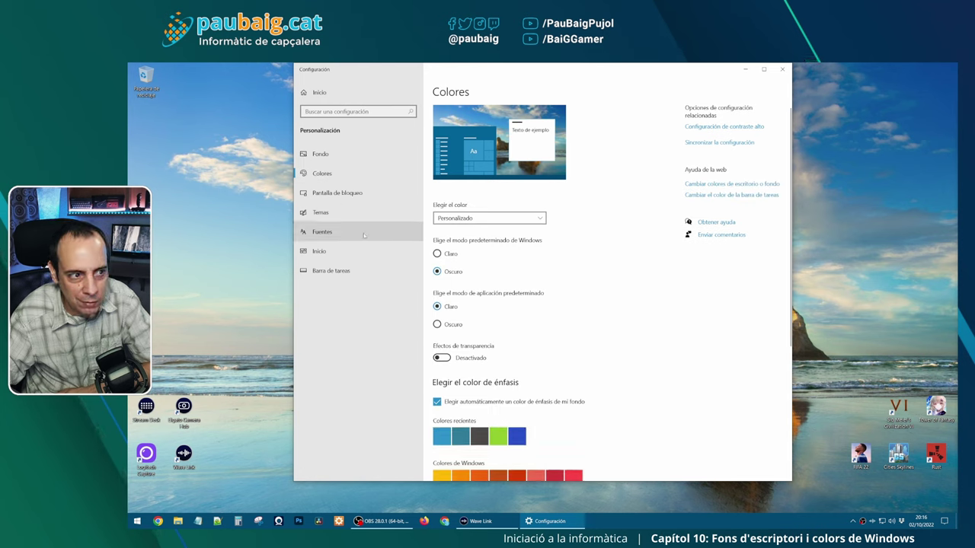
- Return to Temas, apply the Autumn Colors theme and view it on the bare desktop
left_click(307, 218)
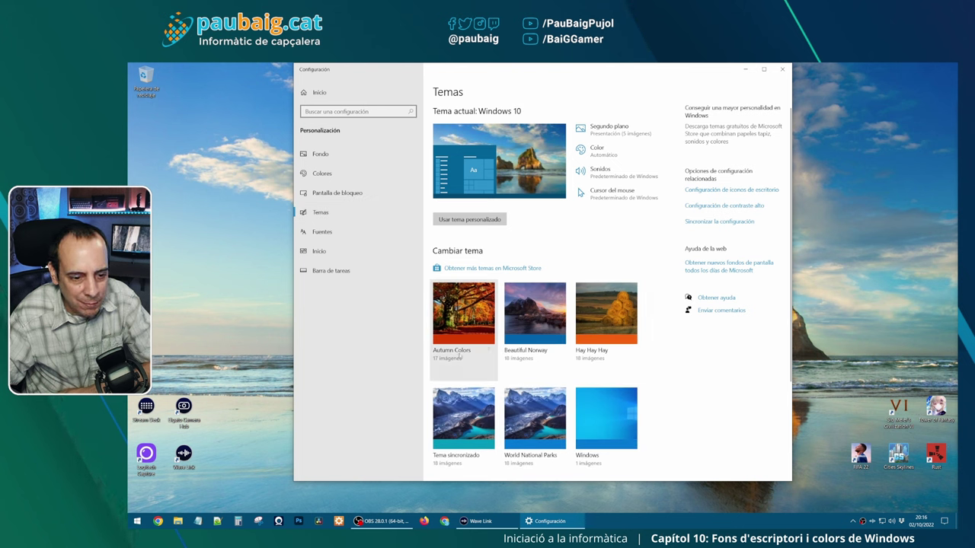
left_click(456, 315)
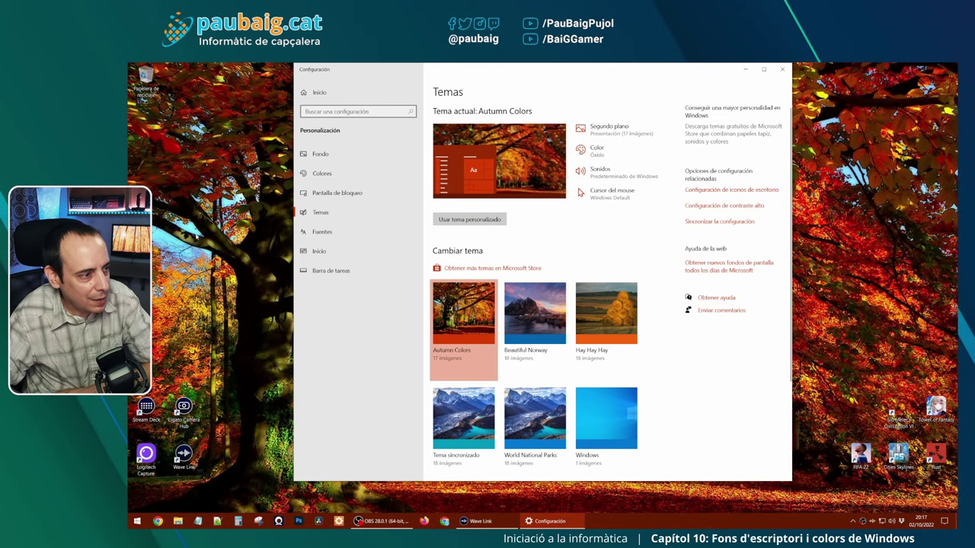
left_click(550, 521)
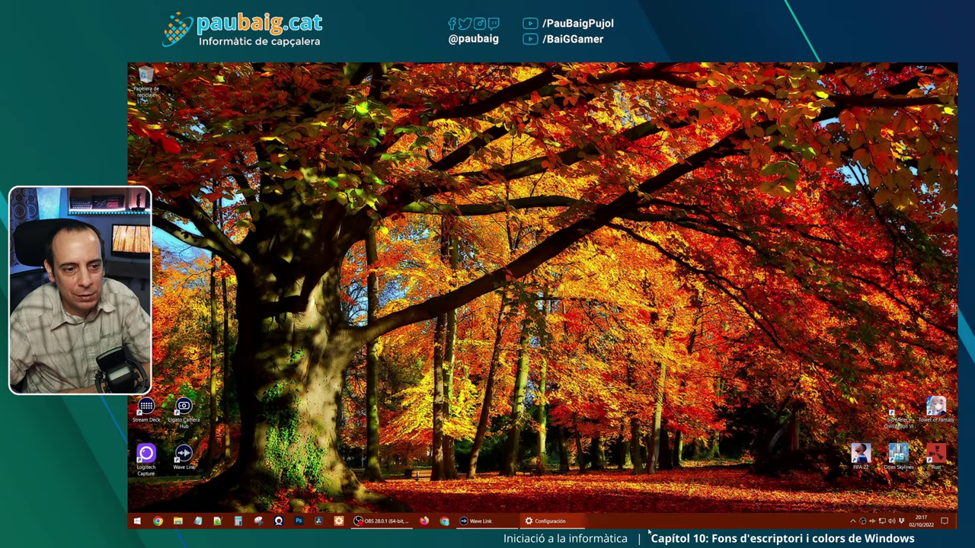
left_click(549, 520)
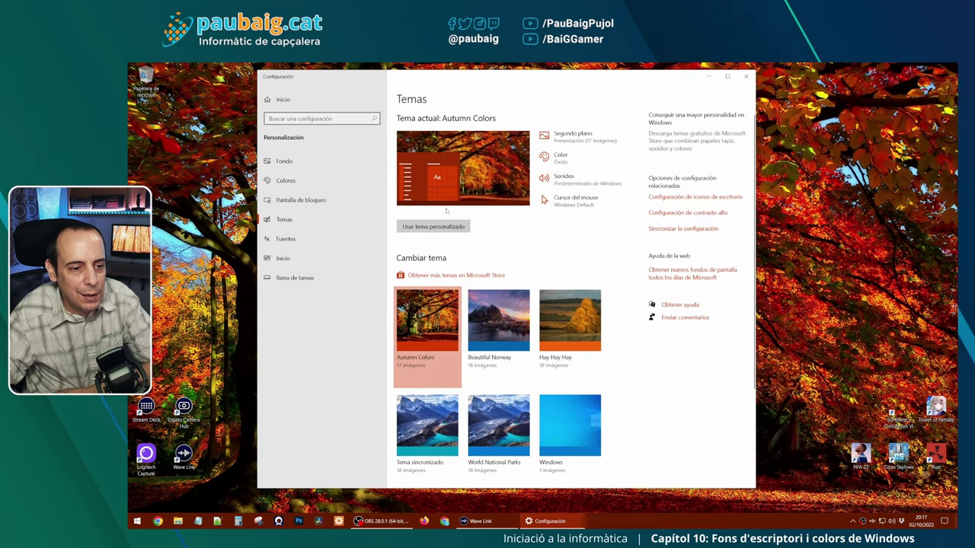
- Apply the Beautiful Norway theme and view it on the bare desktop
left_click(495, 320)
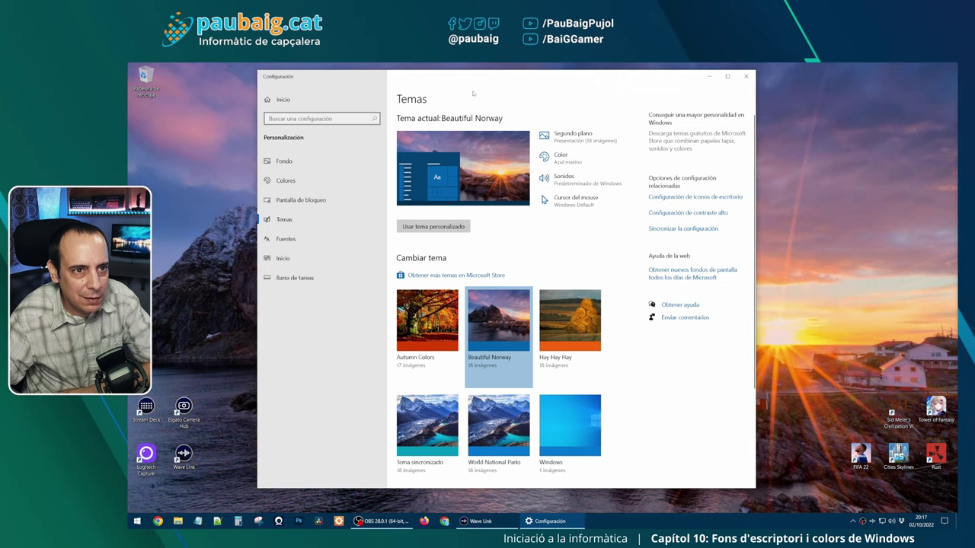
left_click(550, 521)
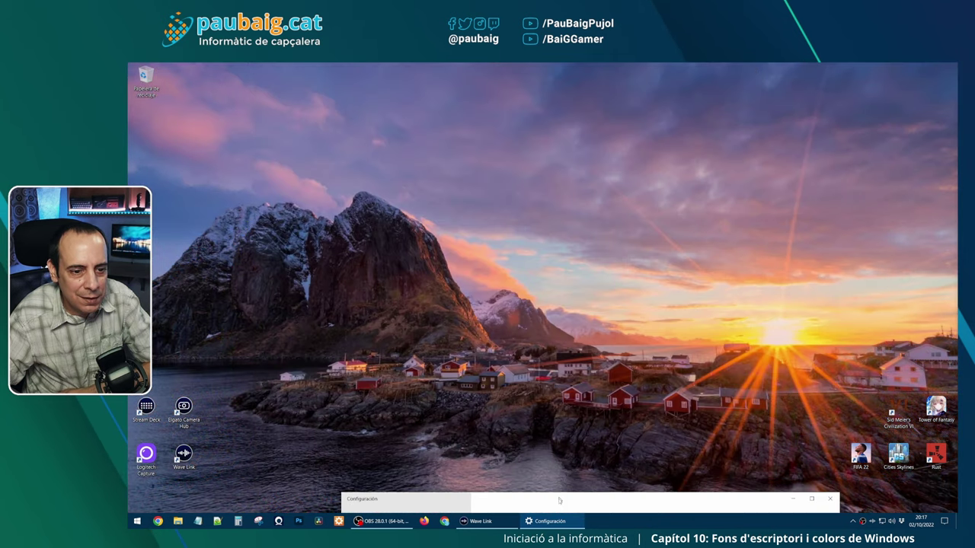
left_click(546, 523)
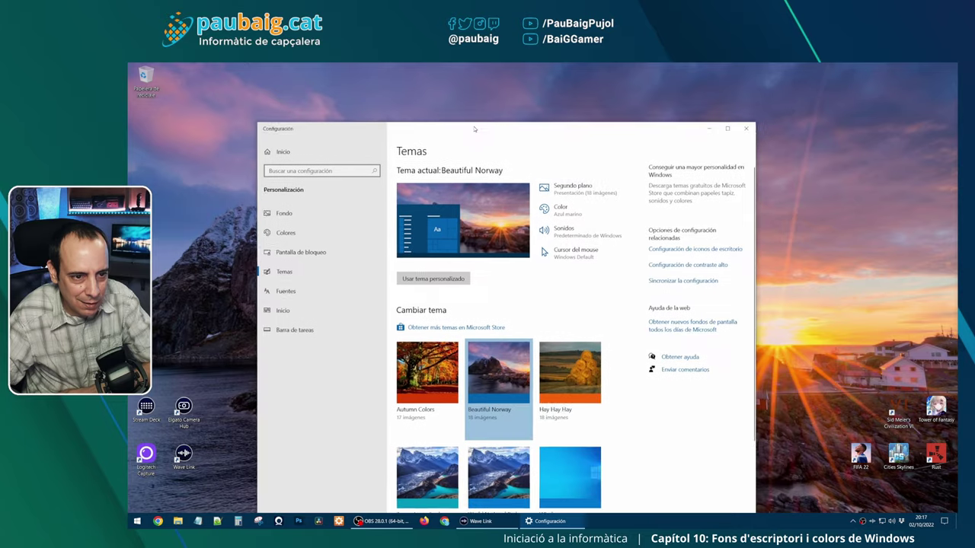
- Apply the Hay Hay Hay theme
left_click(560, 324)
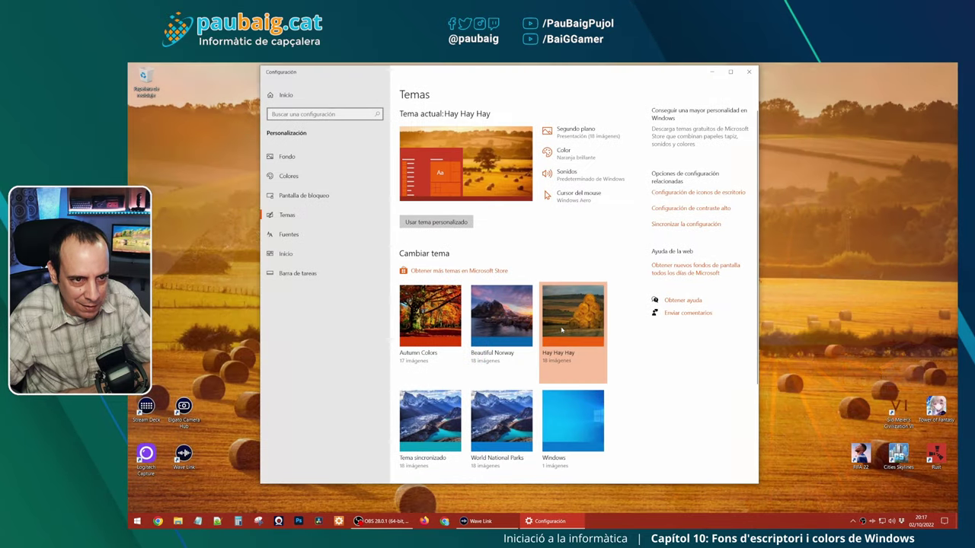
- View the Hay Hay Hay theme on the bare desktop and bring the settings window back
key("super+d")
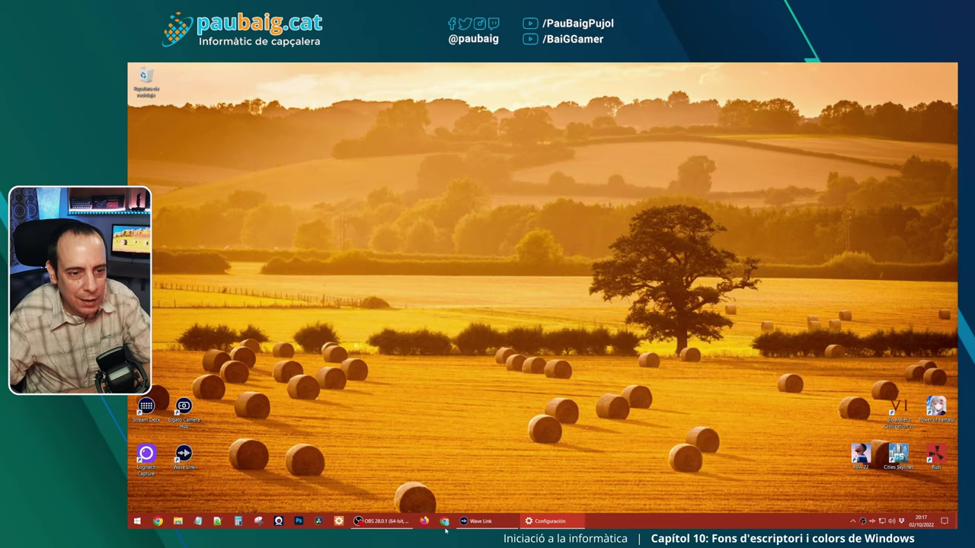
key("super+d")
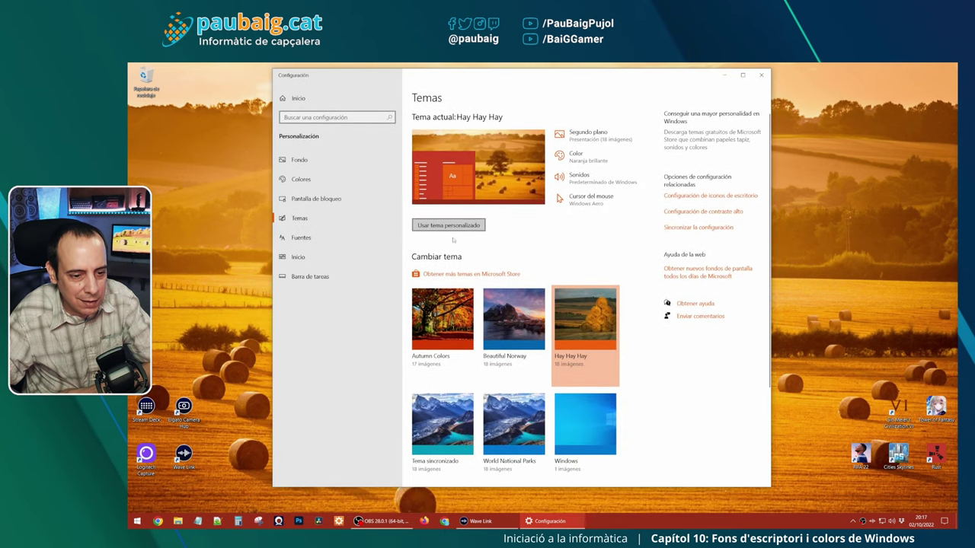
- Apply the World National Parks theme and view it on the desktop without the settings window covering it
left_click(515, 426)
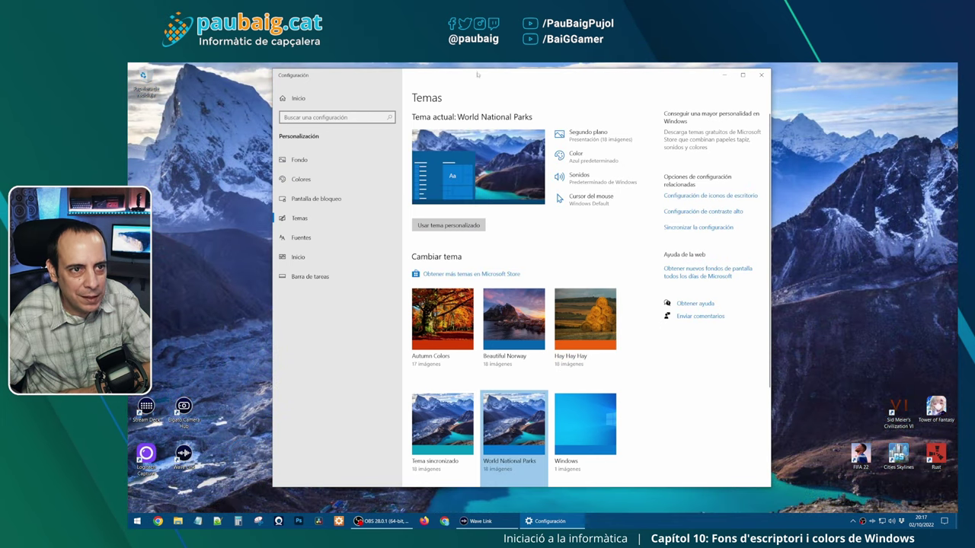
key("super+d")
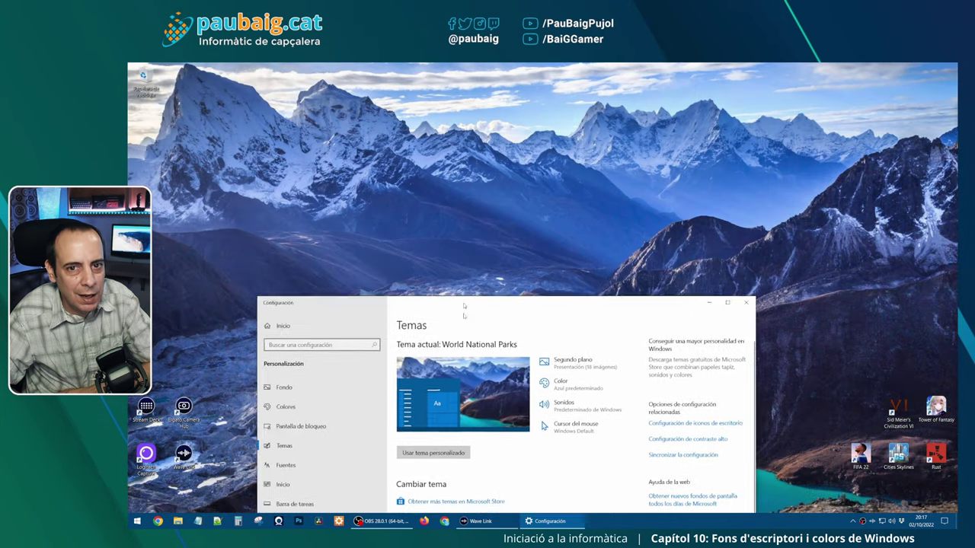
key("super+d")
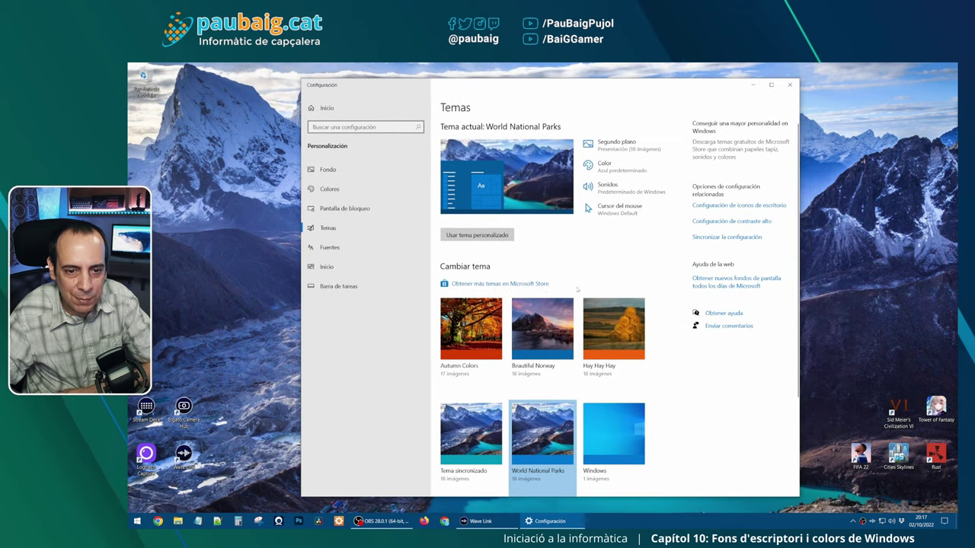
- Open the Microsoft Store's Temas de Windows collection from Temas and browse the available free themes
left_click(524, 288)
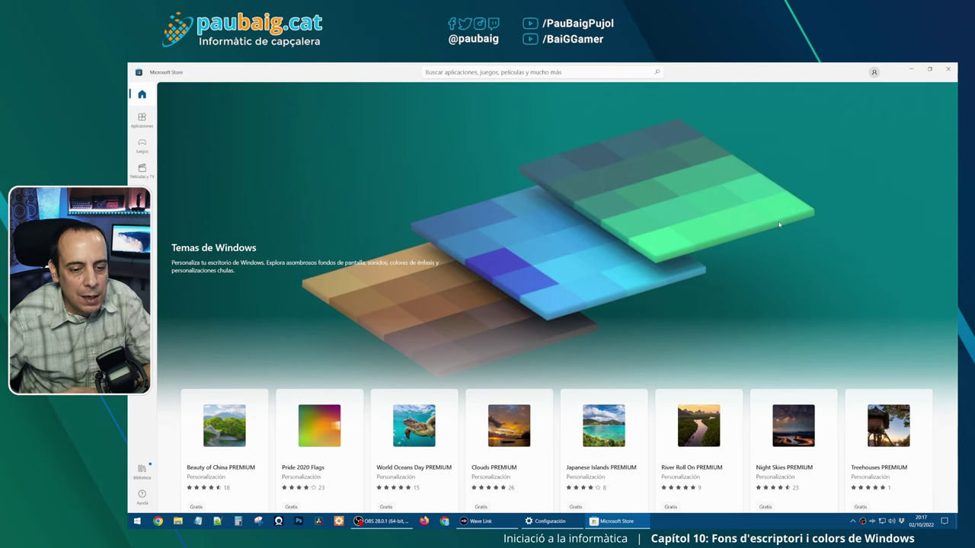
scroll(694, 235, "down", 2)
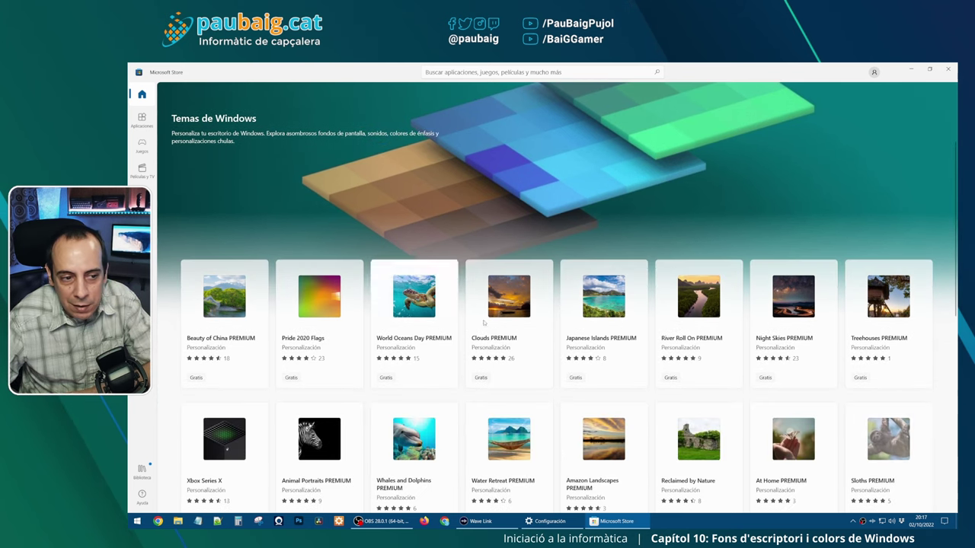
scroll(833, 355, "down", 1)
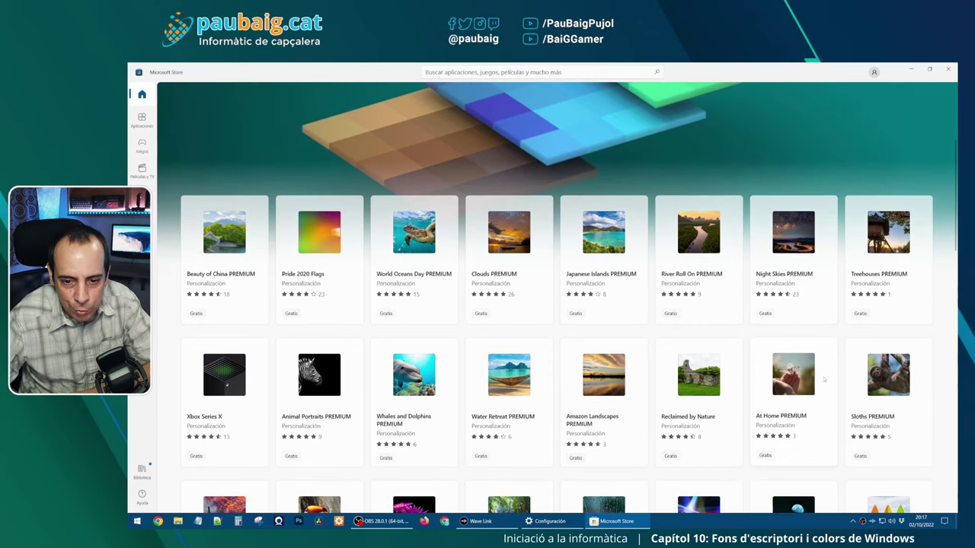
scroll(609, 373, "down", 1)
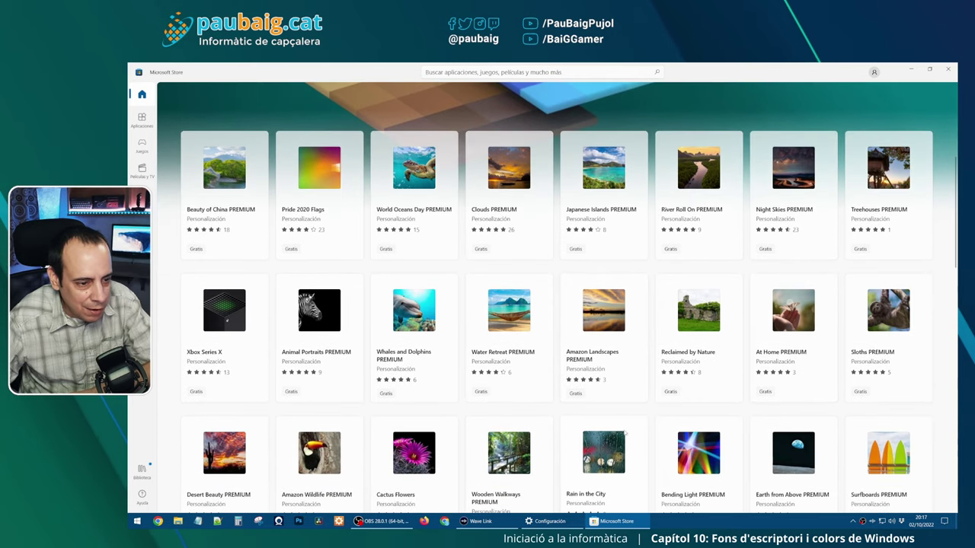
scroll(612, 434, "down", 1)
scroll(487, 404, "up", 1)
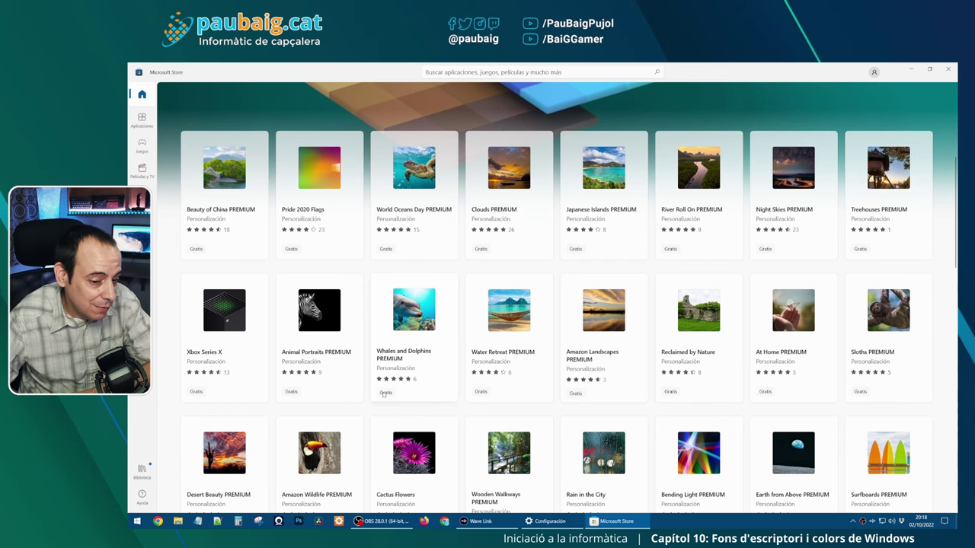
scroll(366, 358, "down", 2)
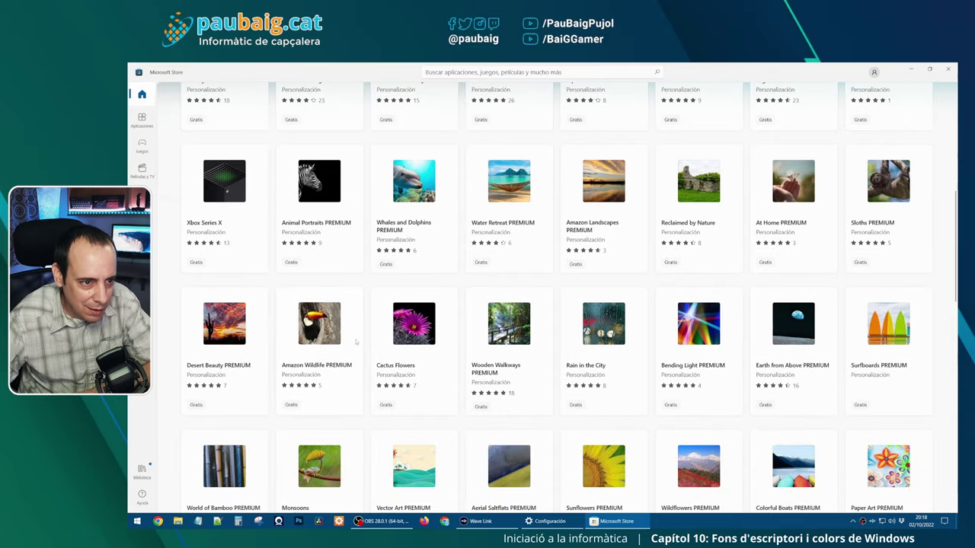
scroll(337, 345, "up", 1)
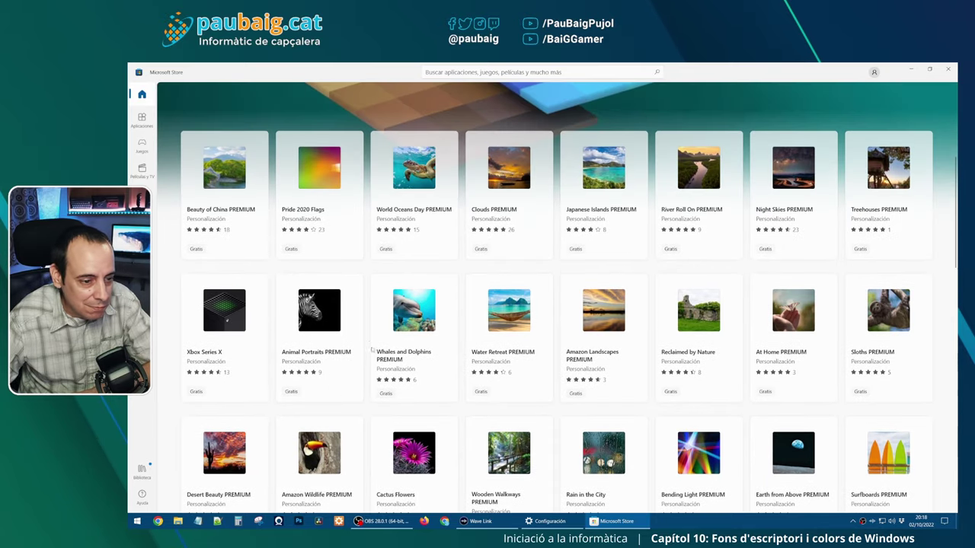
scroll(381, 389, "down", 6)
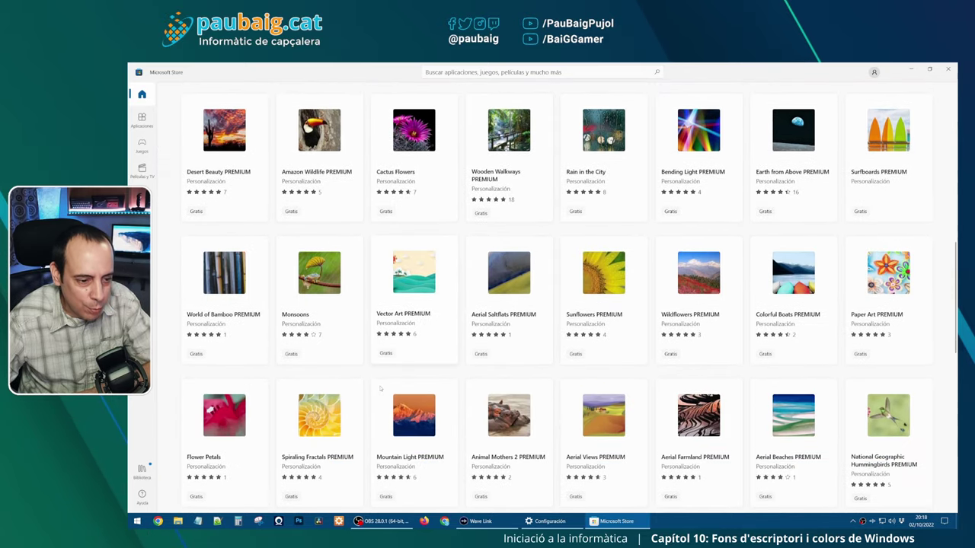
scroll(393, 436, "down", 5)
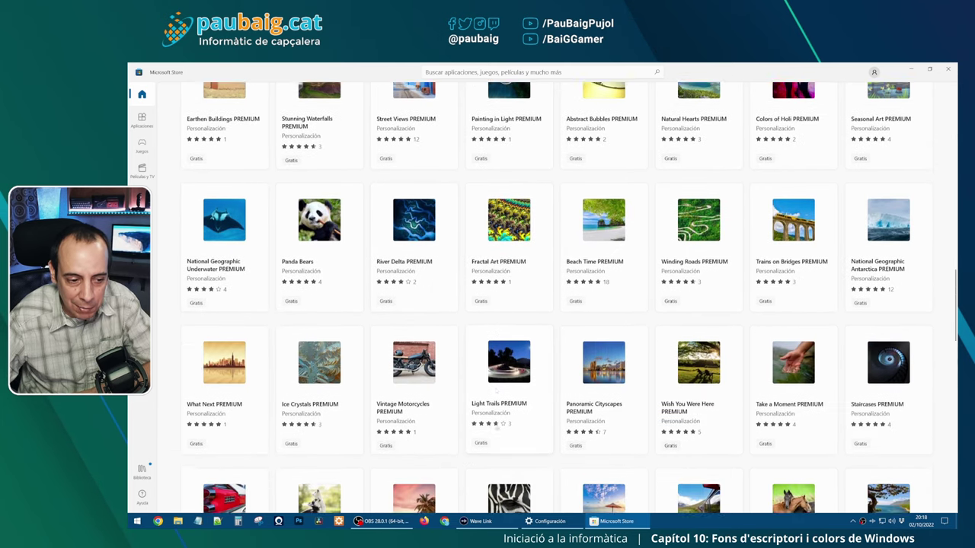
scroll(678, 407, "up", 10)
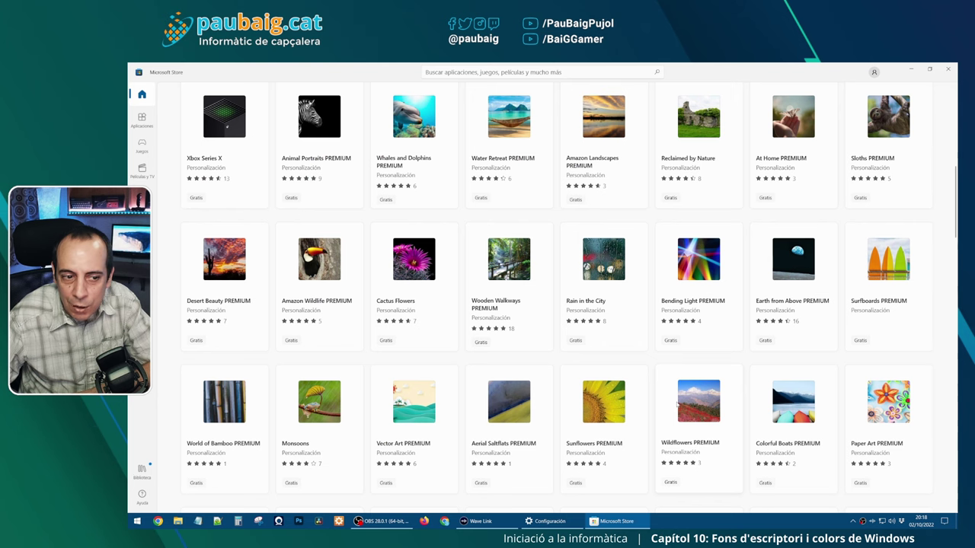
scroll(655, 396, "up", 1)
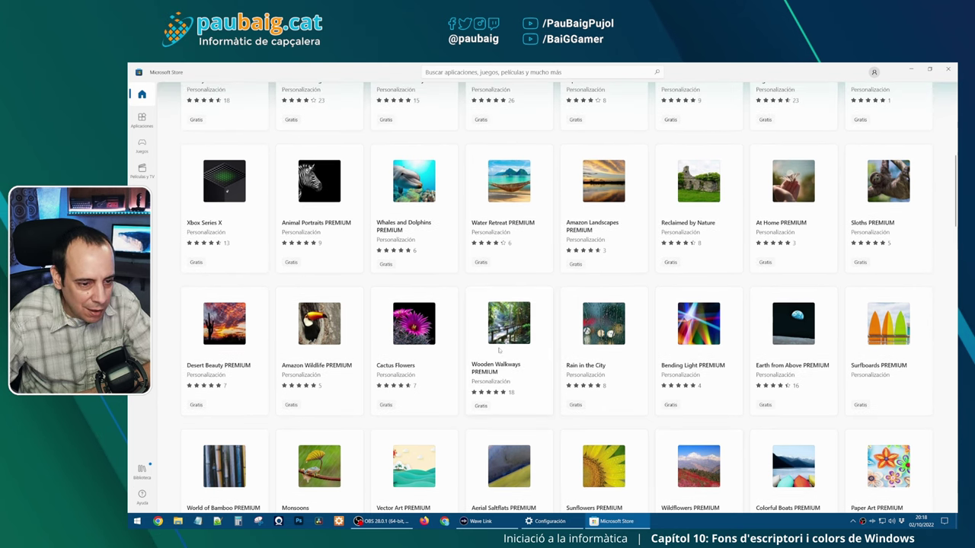
- Get the Wooden Walkways PREMIUM theme from the Microsoft Store, verifying the identity with the account PIN
left_click(499, 320)
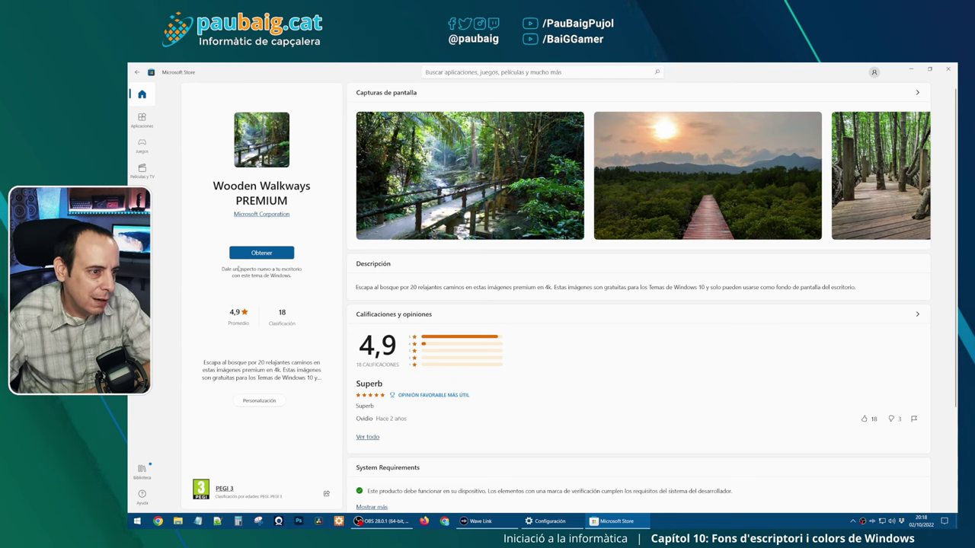
left_click(261, 253)
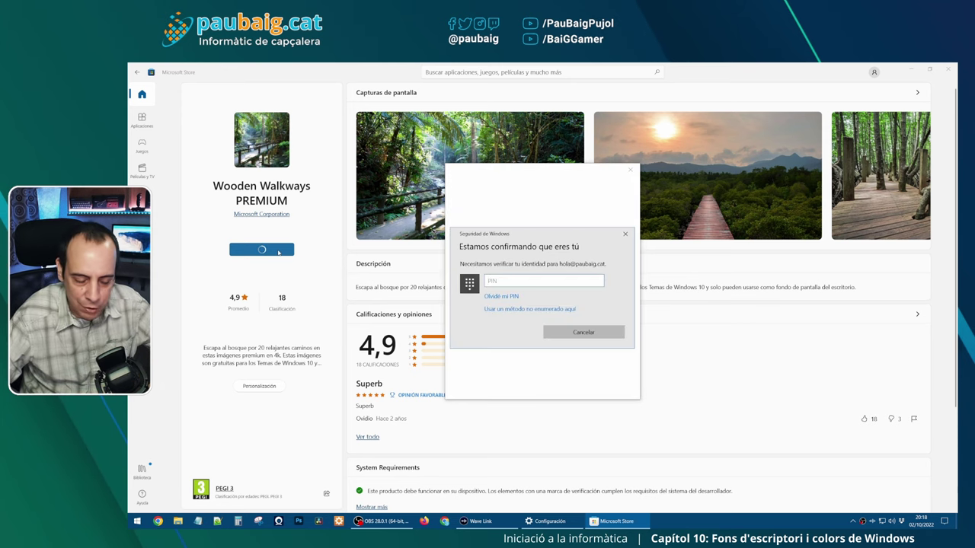
type("••••")
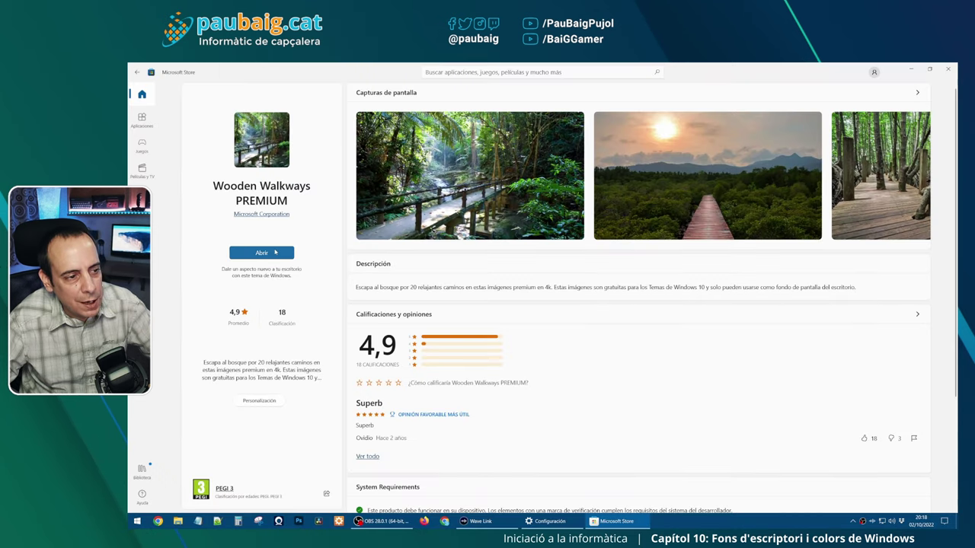
- Open the downloaded Wooden Walkways PREMIUM theme in the Temas settings and apply it
left_click(261, 252)
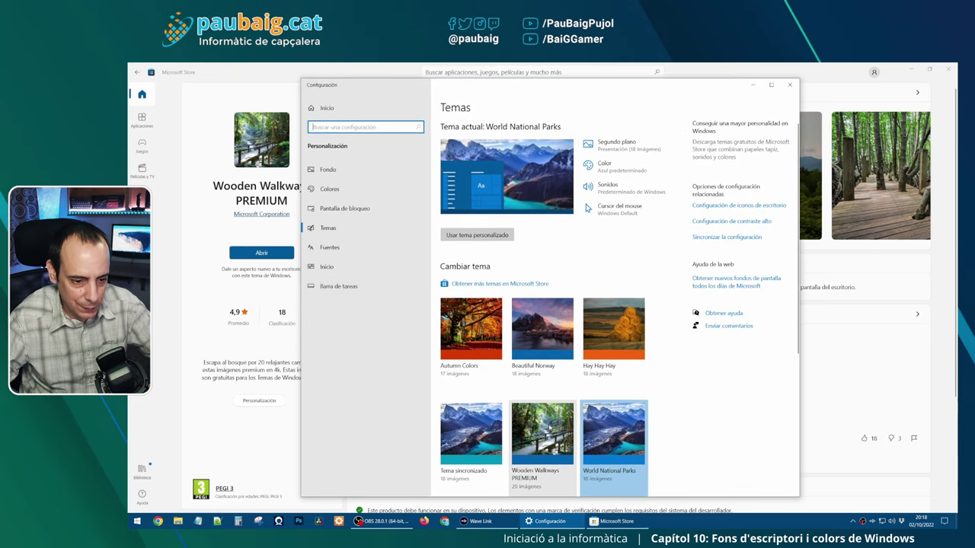
scroll(533, 366, "down", 1)
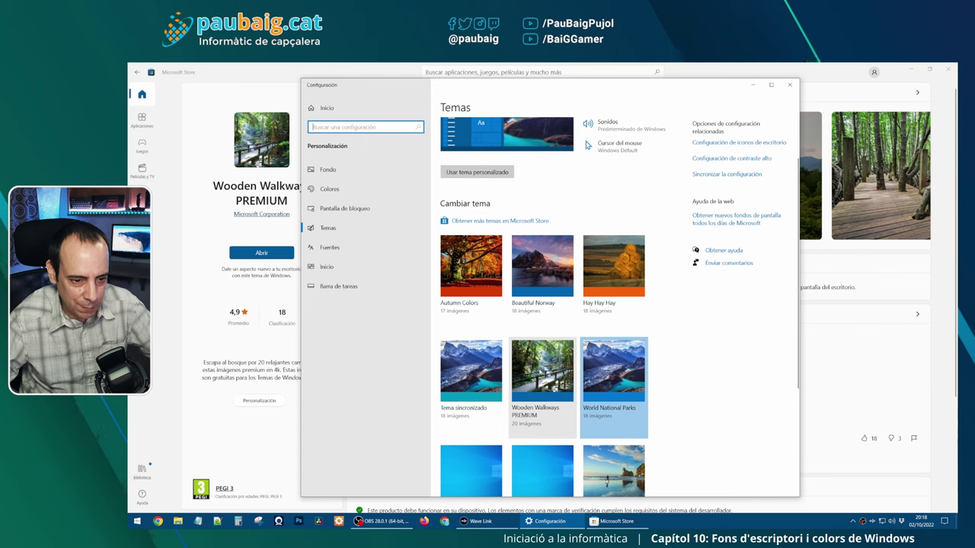
left_click(558, 412)
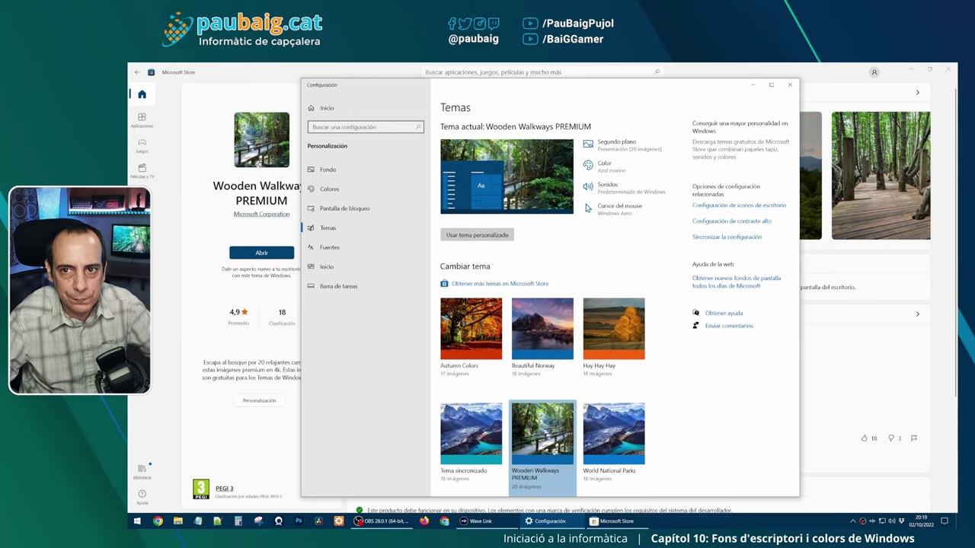
- Close the Microsoft Store, view the Wooden Walkways PREMIUM theme on the bare desktop and restore the settings window
left_click(947, 68)
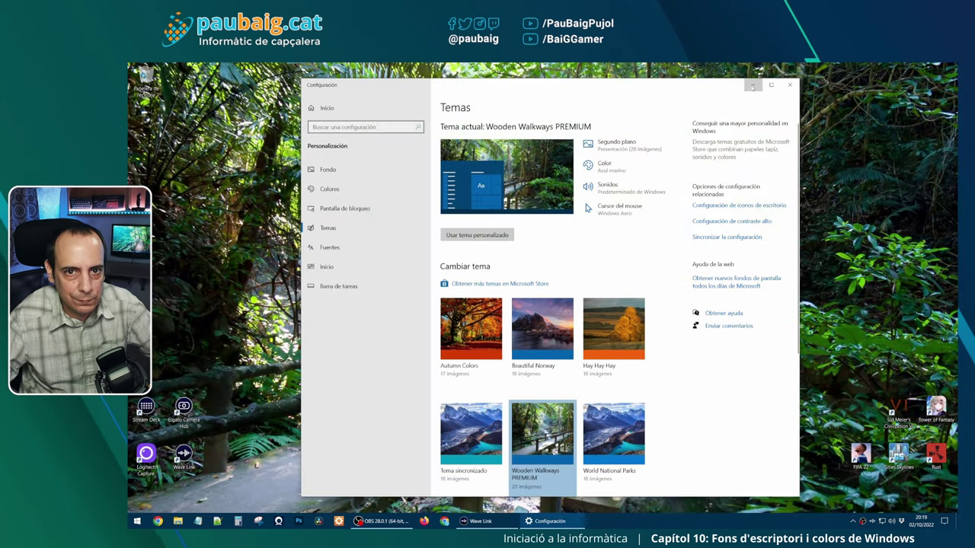
left_click(752, 86)
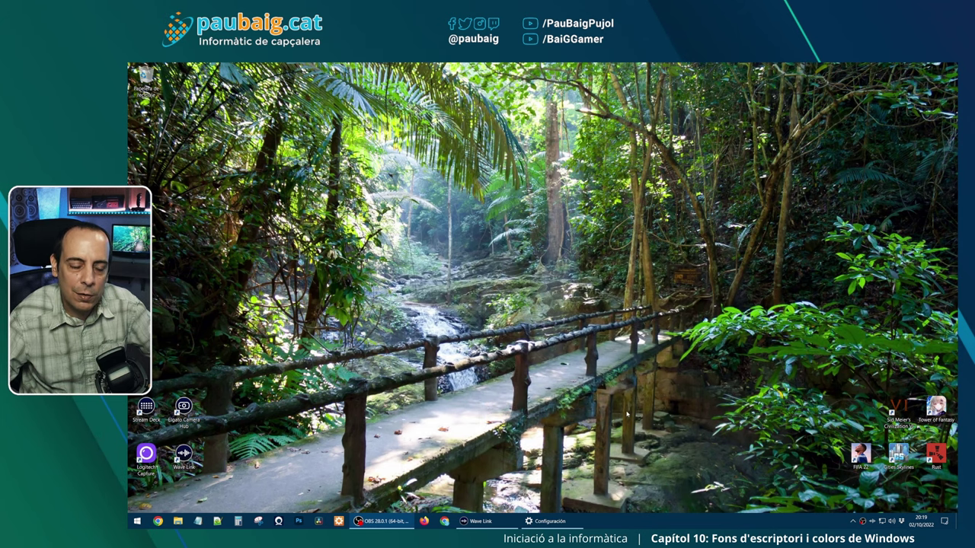
left_click(545, 521)
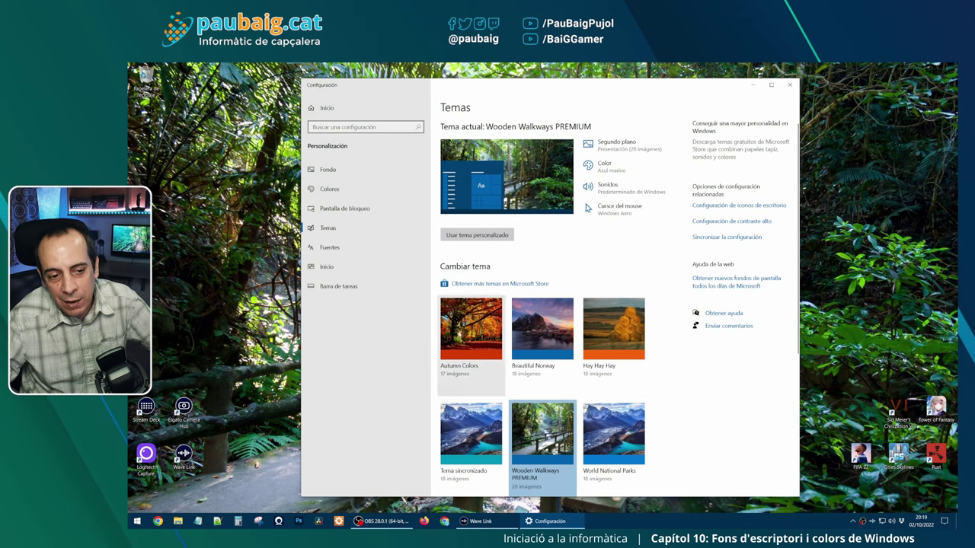
- Apply the single-image Windows theme from the installed themes and check its Fondo settings
scroll(598, 426, "down", 2)
scroll(598, 426, "up", 3)
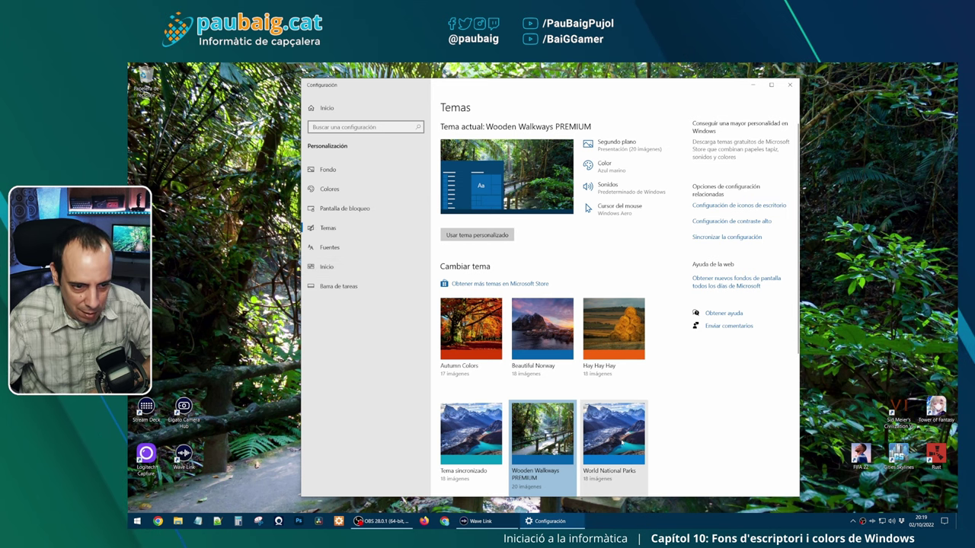
scroll(617, 442, "down", 3)
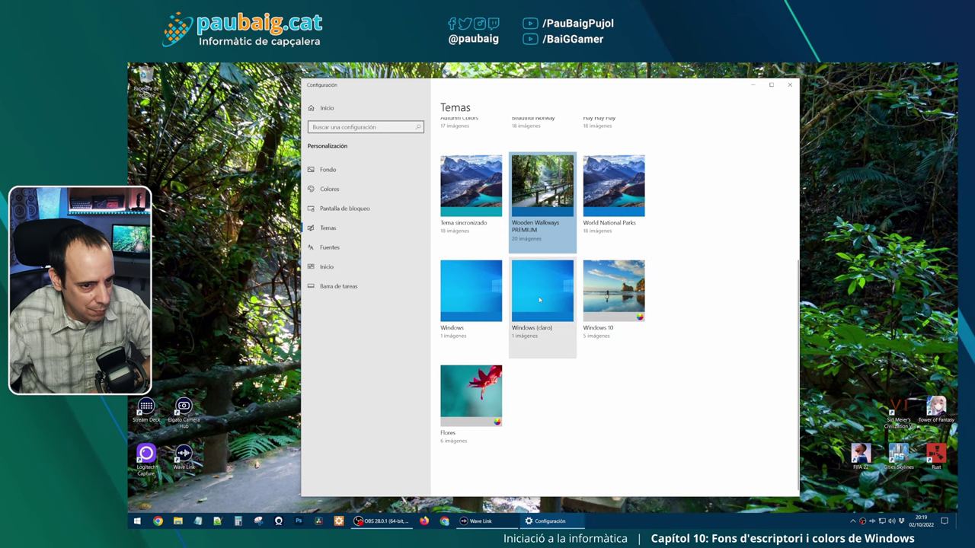
left_click(494, 298)
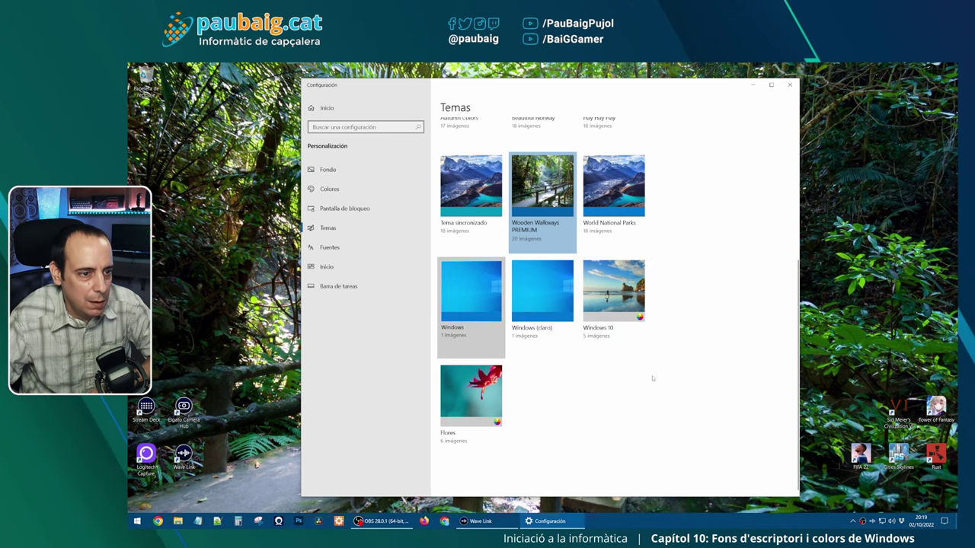
left_click(333, 169)
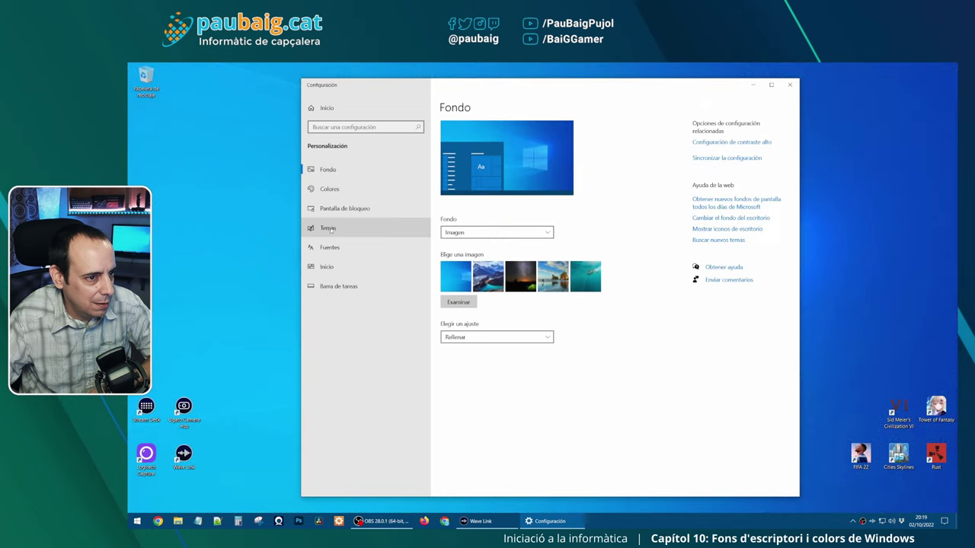
- In Colores, set the accent colour to the muted teal in the fourth row, second column of Colores de Windows
left_click(335, 188)
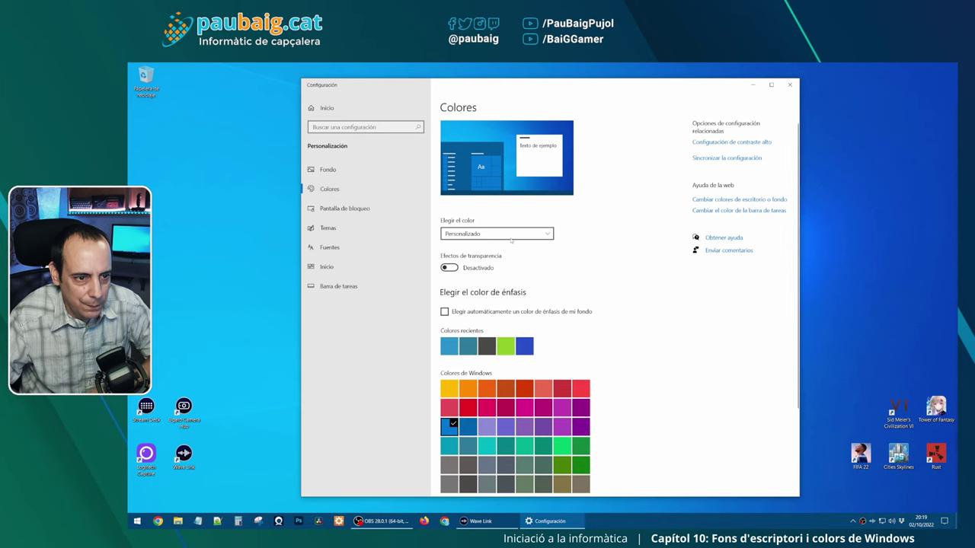
scroll(554, 367, "down", 3)
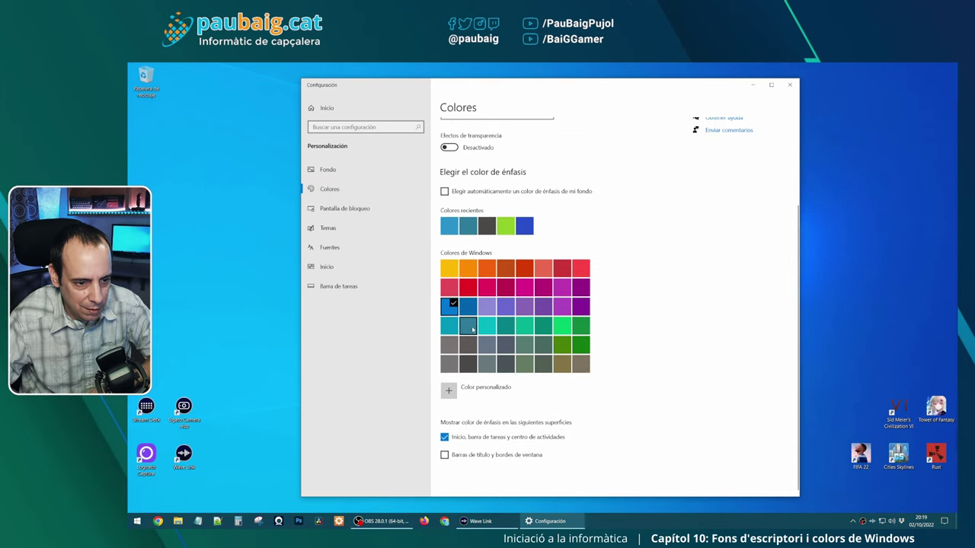
left_click(470, 327)
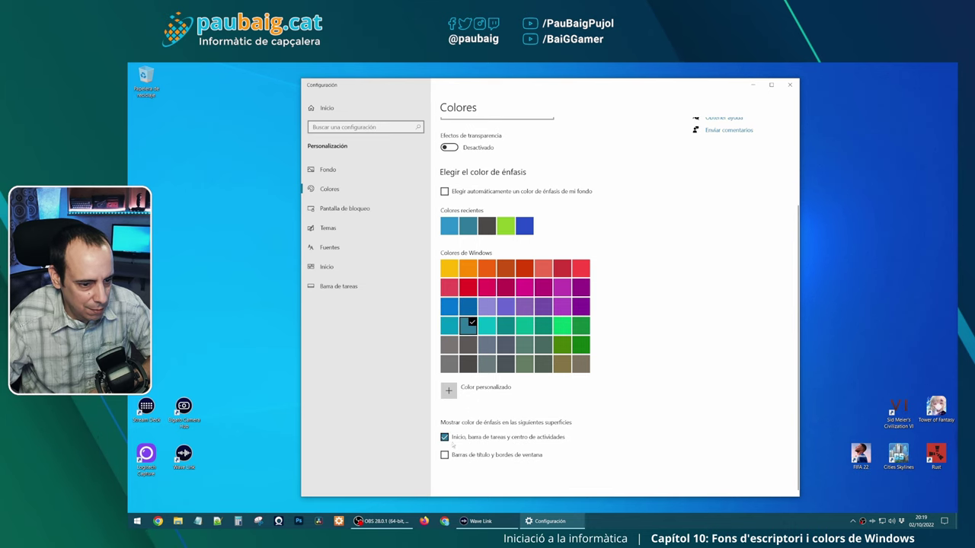
- Switch the colour mode in Elegir el color to Claro
scroll(663, 430, "up", 3)
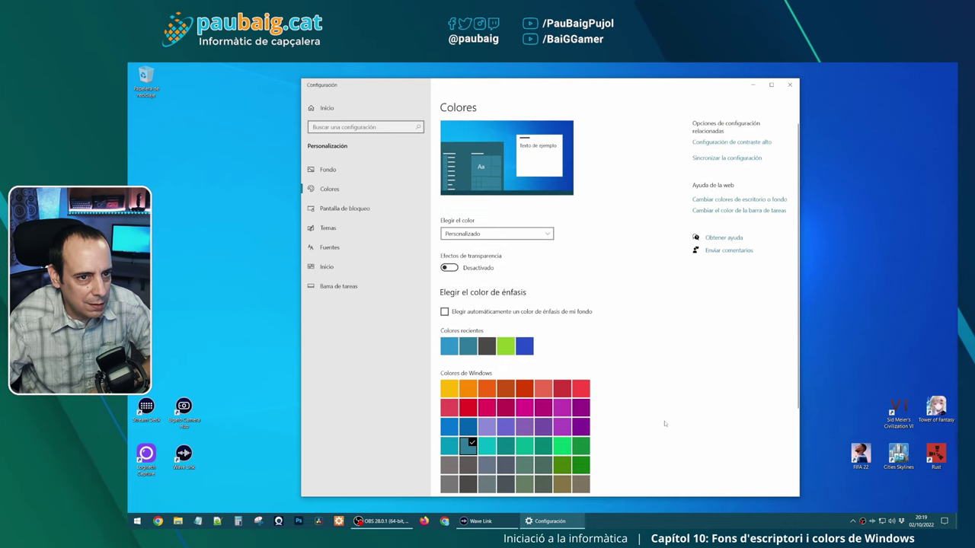
left_click(502, 234)
left_click(501, 236)
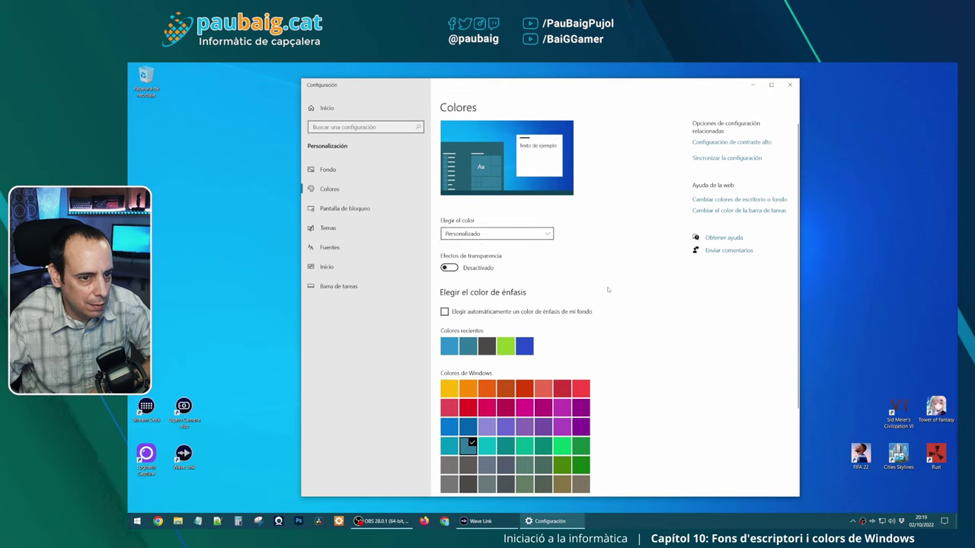
left_click(503, 234)
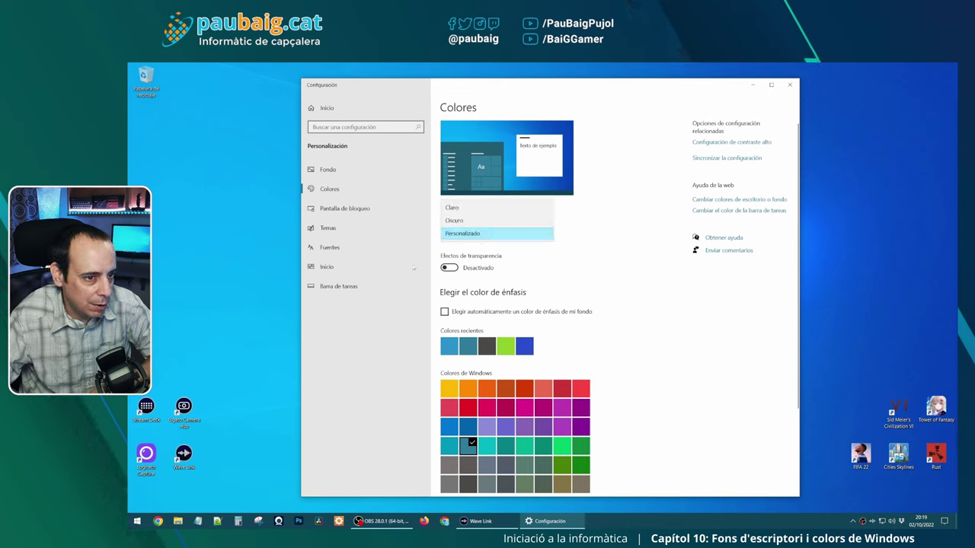
left_click(466, 206)
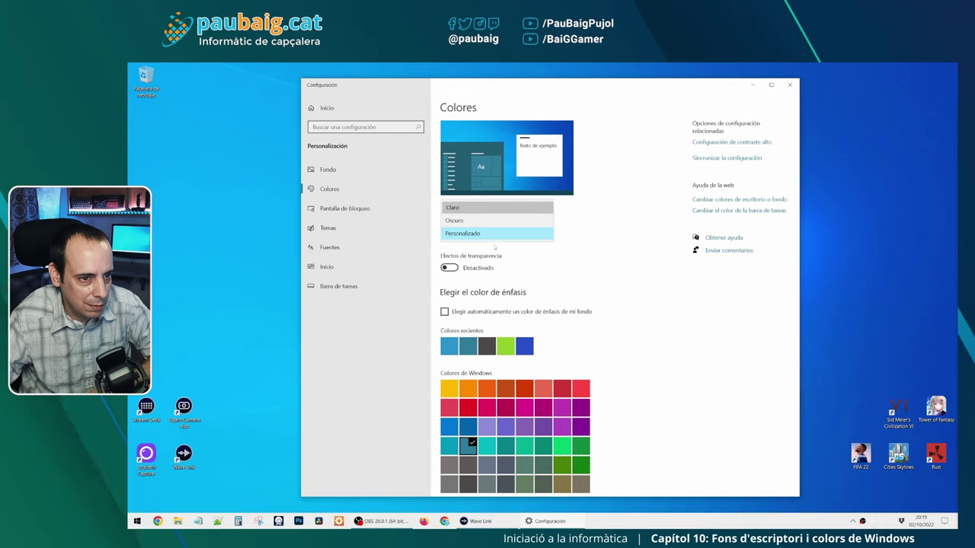
- Set the colour mode to Personalizado and check the surfaces on which the accent colour can be shown
left_click(495, 234)
left_click(455, 263)
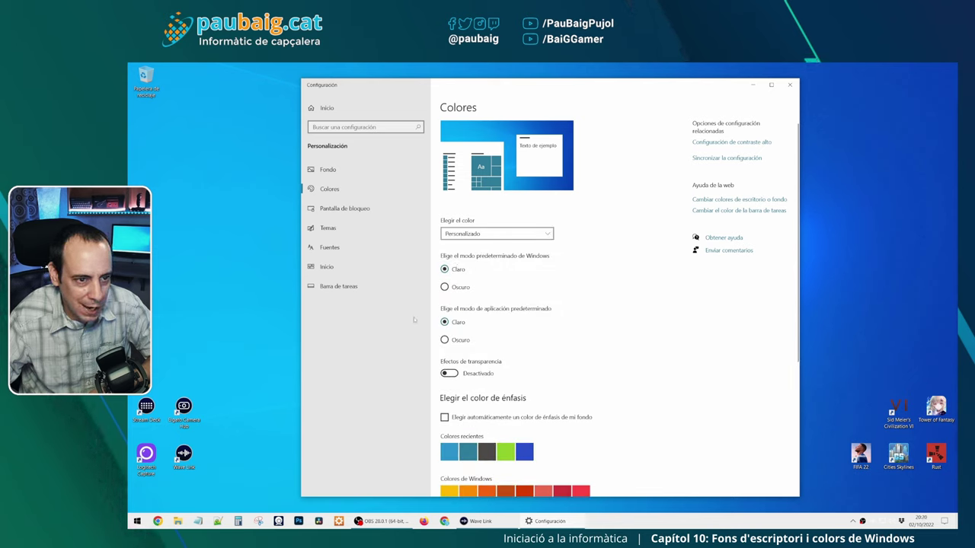
scroll(634, 405, "down", 5)
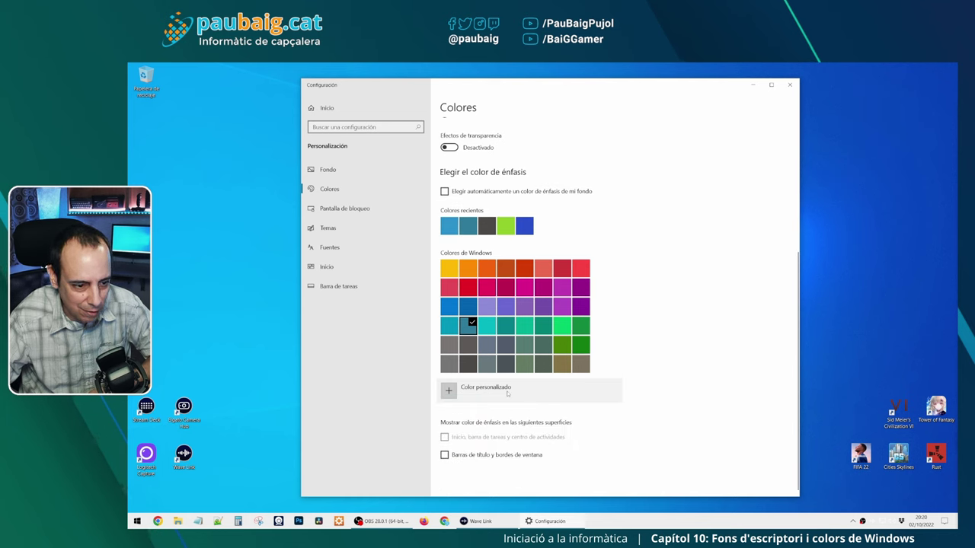
scroll(505, 392, "up", 3)
scroll(488, 339, "up", 2)
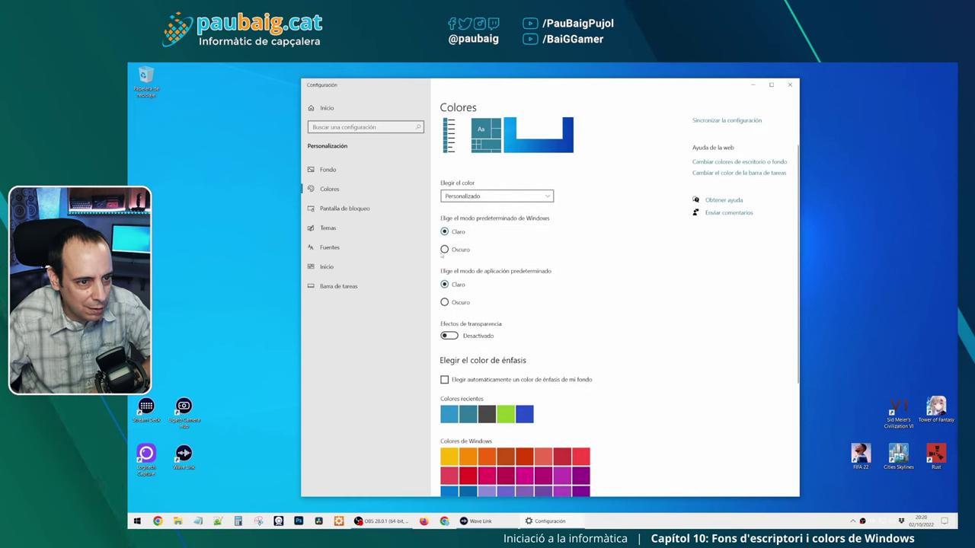
- Set the default Windows mode to Oscuro and show the accent colour on Inicio, barra de tareas y centro de actividades
left_click(444, 250)
scroll(617, 326, "down", 4)
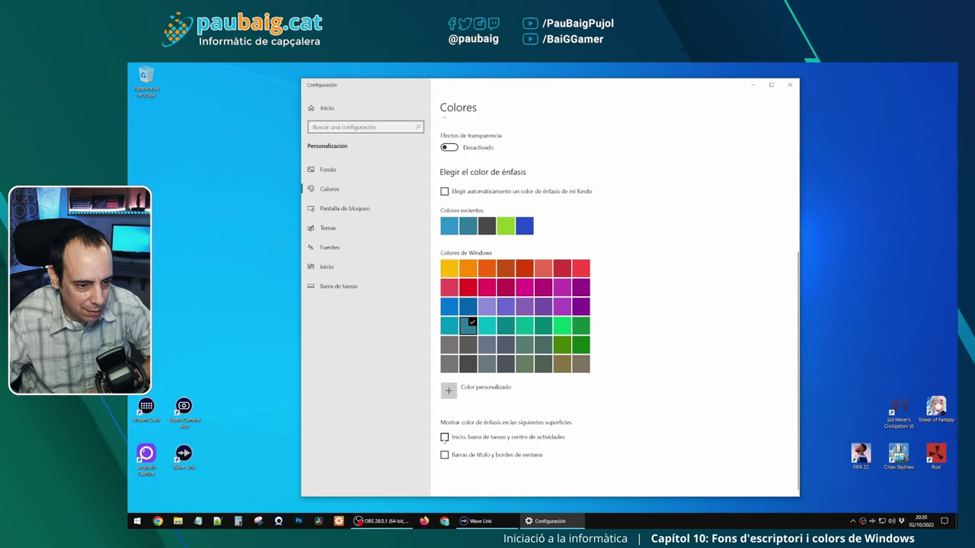
left_click(444, 438)
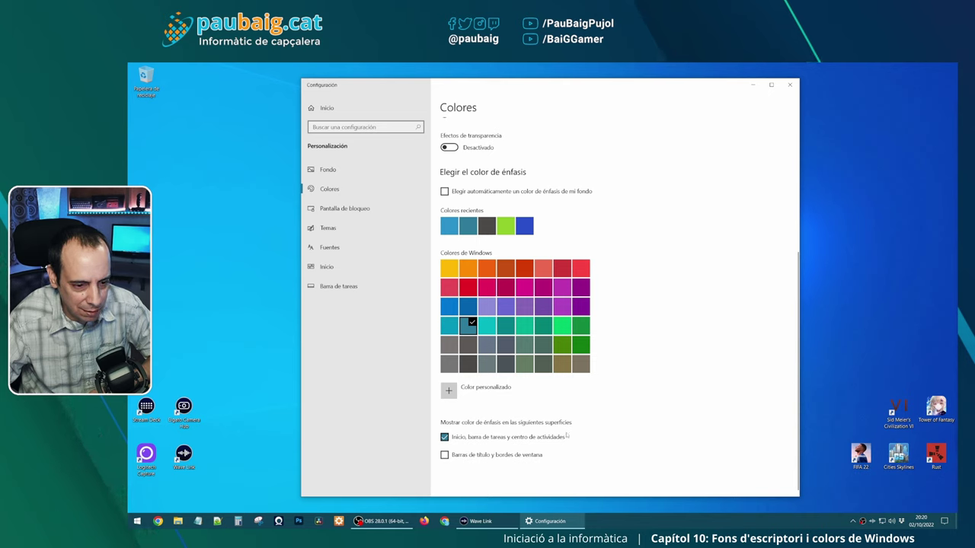
scroll(686, 297, "up", 3)
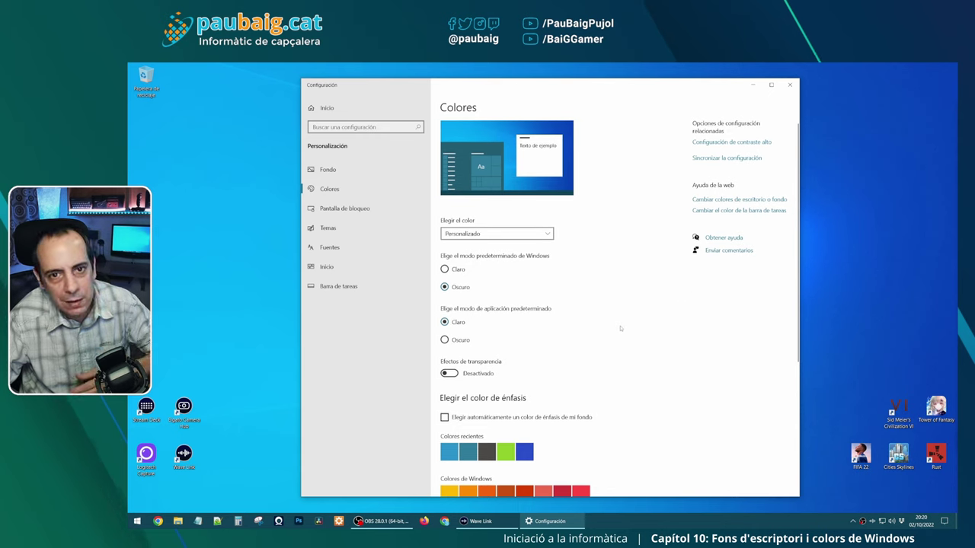
- In the Fondo settings, change the background to Presentación and choose the Wallpaper folder inside Imágenes as its album
left_click(334, 170)
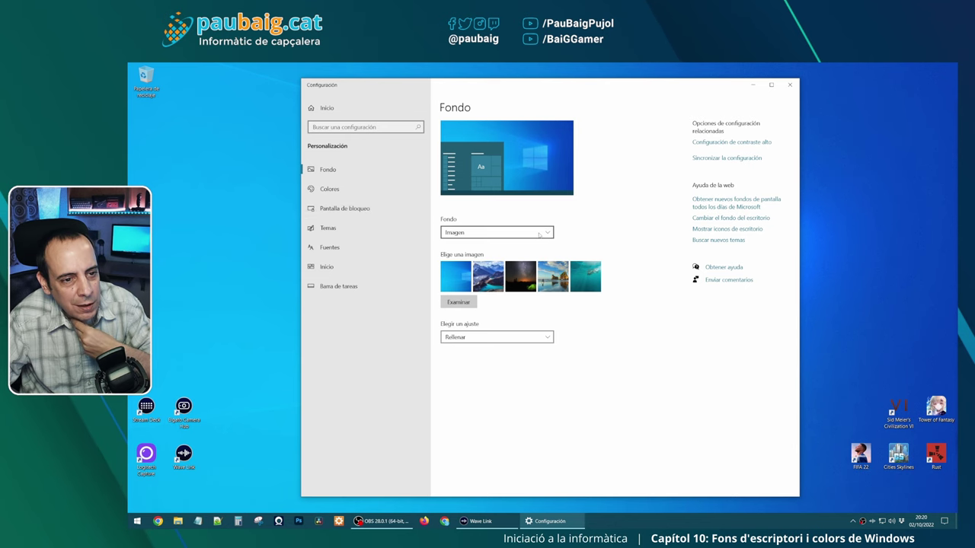
left_click(539, 234)
left_click(477, 263)
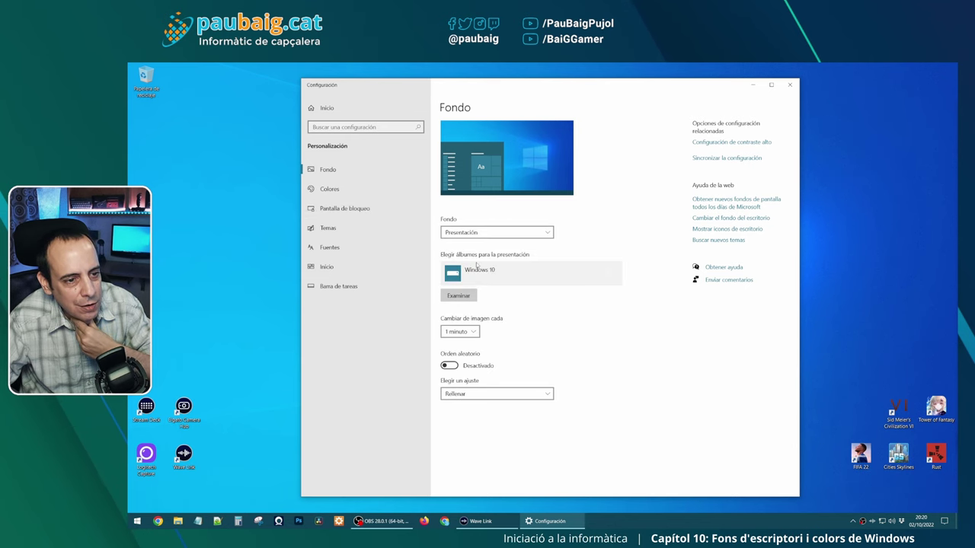
left_click(464, 301)
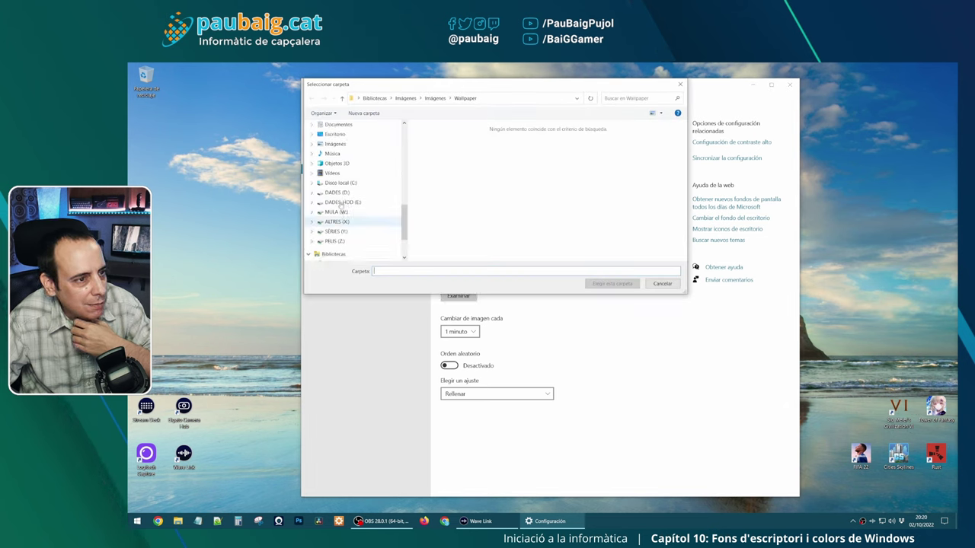
scroll(341, 206, "up", 1)
left_click(332, 176)
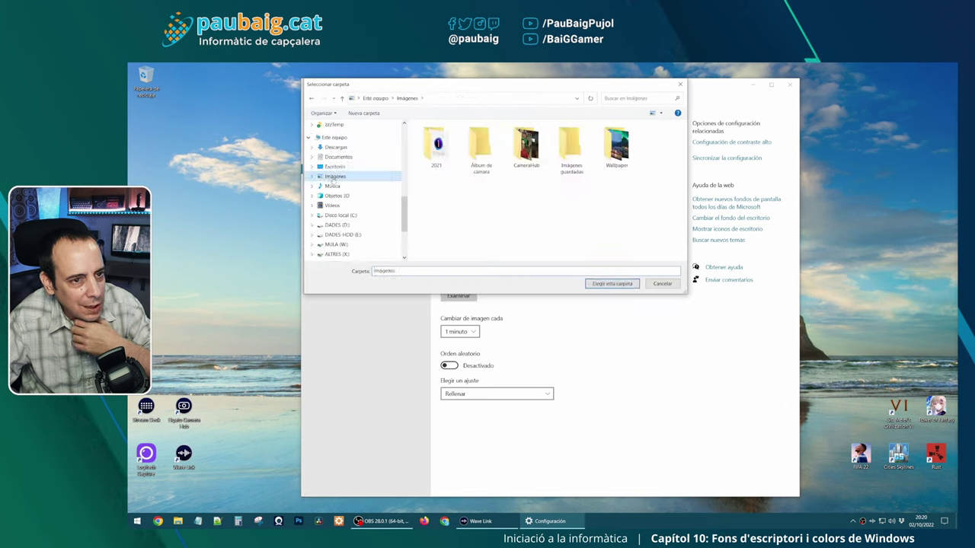
double_click(622, 150)
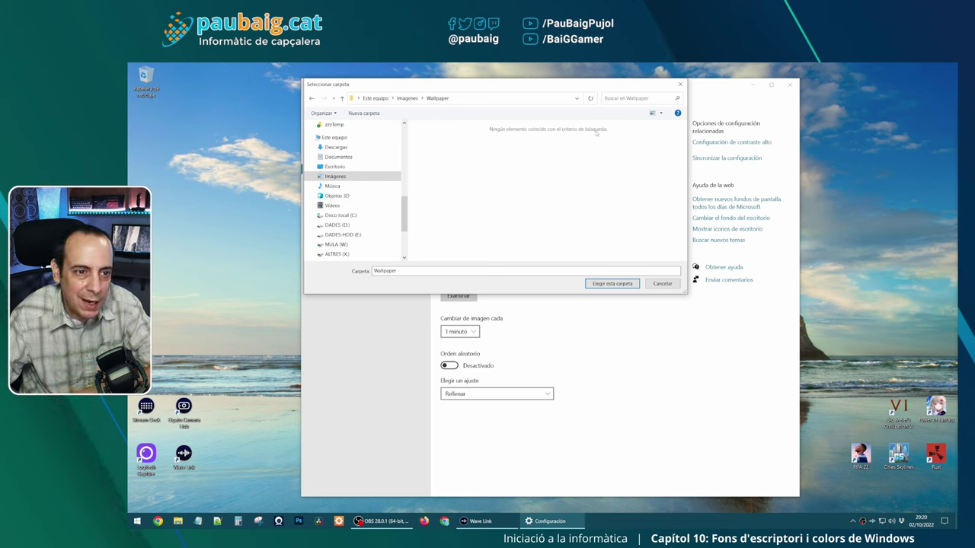
left_click(607, 284)
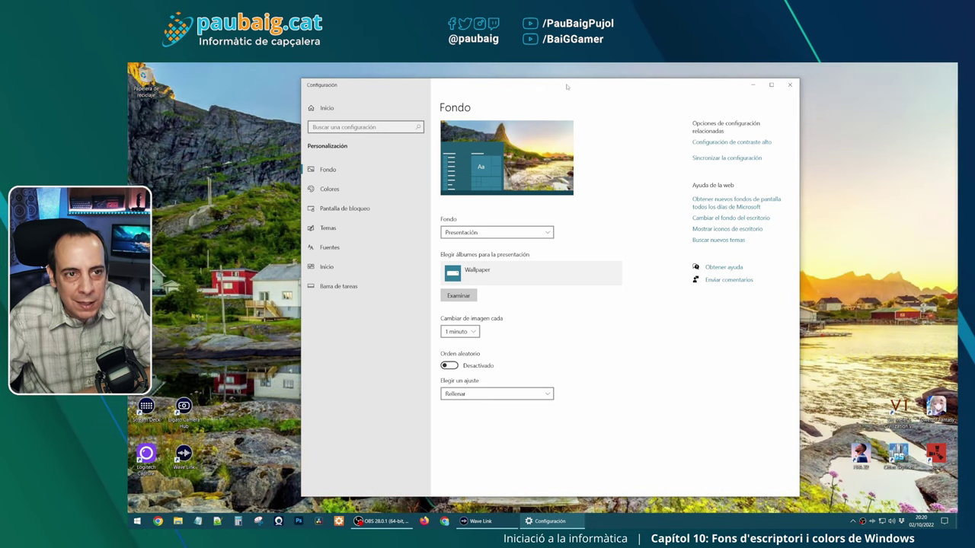
- View the slideshow background on the bare desktop, restore the settings window and reposition it near the middle of the screen
key("super+d")
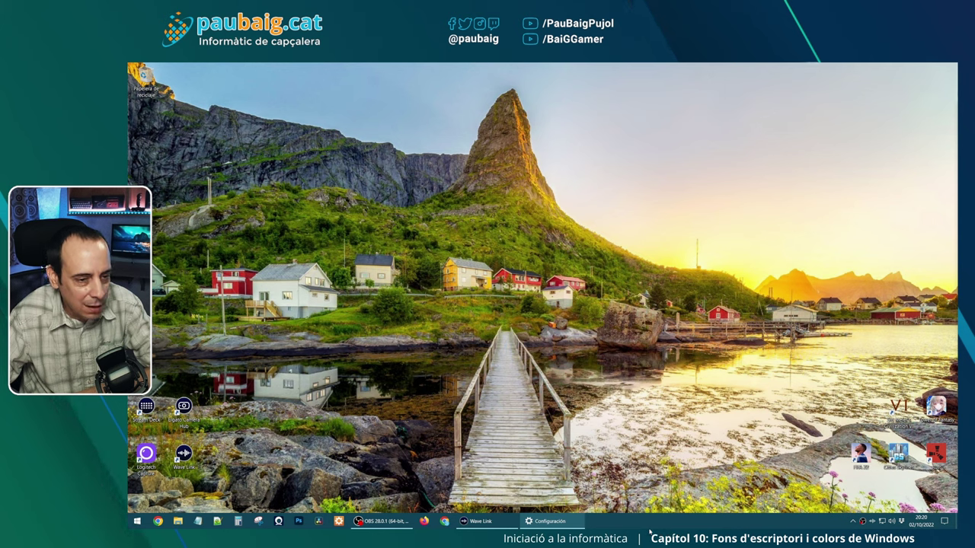
key("super+d")
left_click_drag(614, 405, 617, 348)
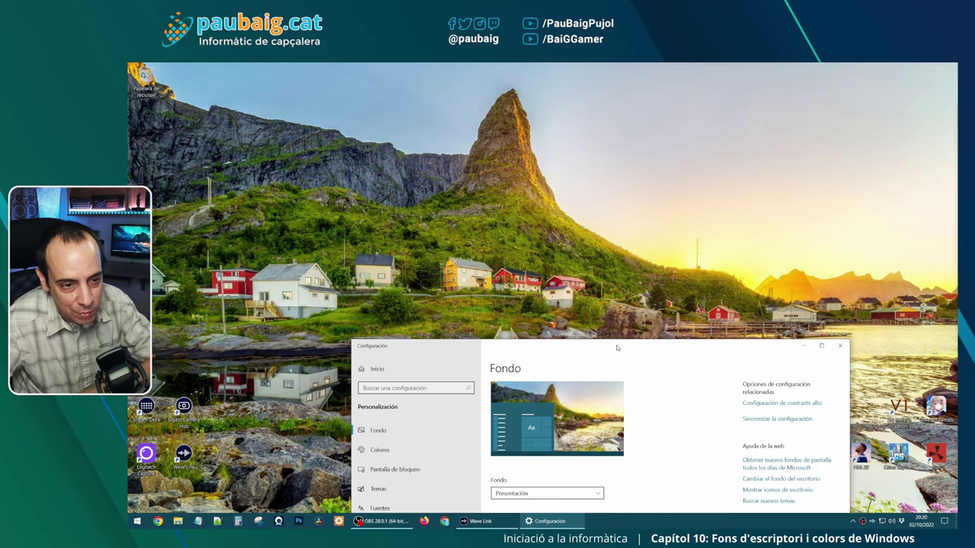
left_click_drag(616, 348, 584, 93)
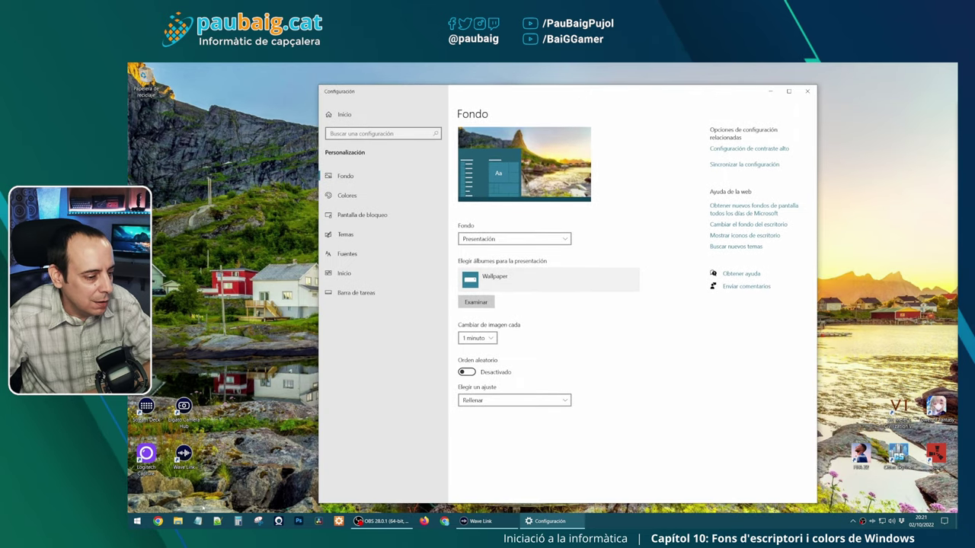
- Switch to File Explorer, open the Wallpaper folder in Imágenes and look through its image files
left_click(177, 522)
left_click(478, 172)
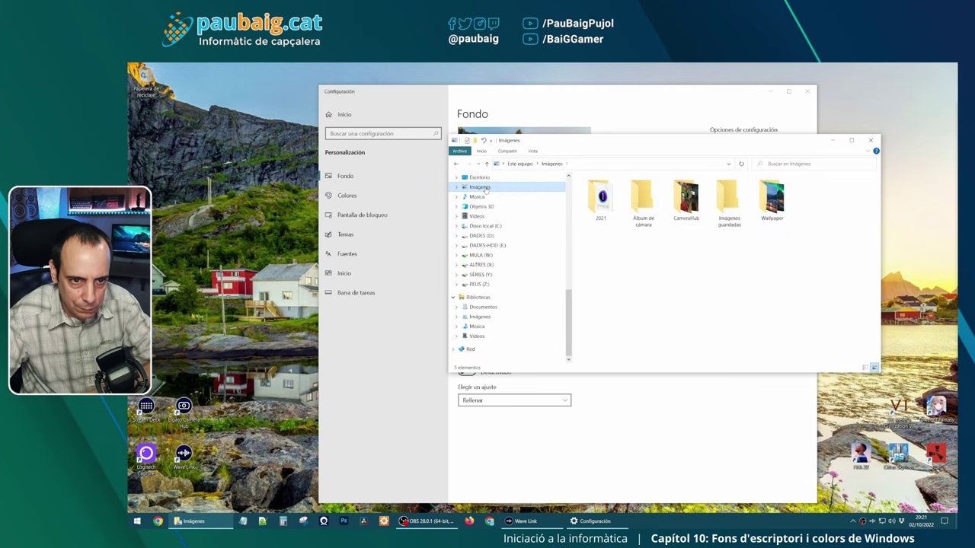
left_click(632, 202)
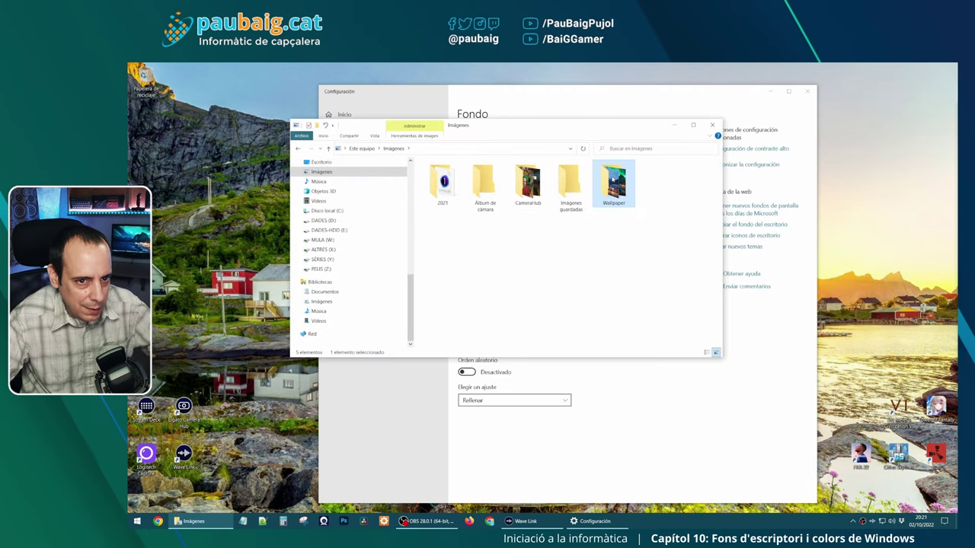
double_click(613, 179)
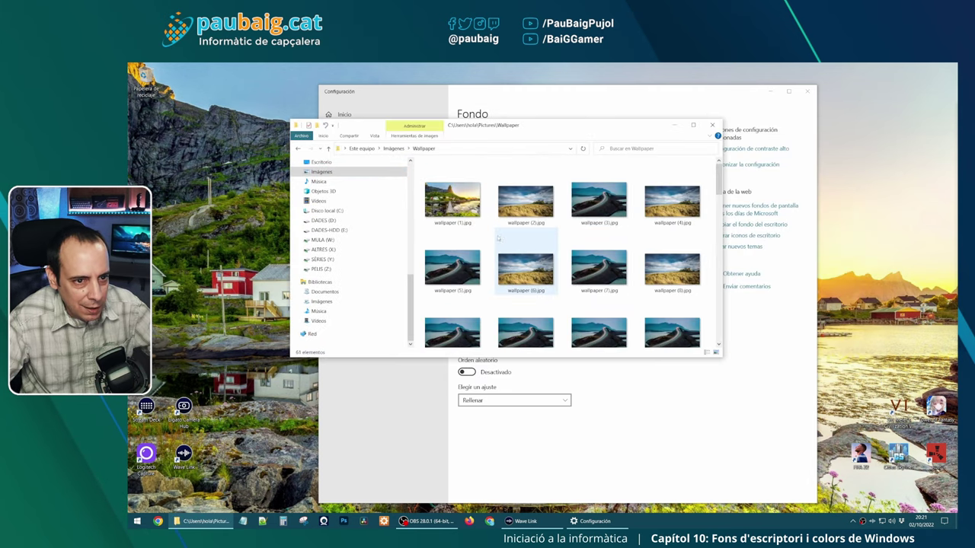
scroll(613, 242, "down", 1)
scroll(613, 242, "down", 6)
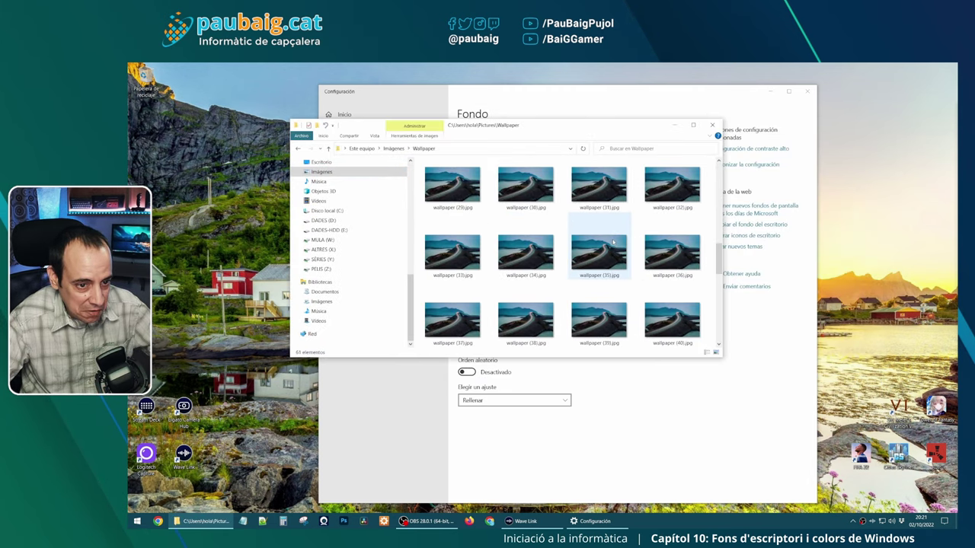
scroll(509, 285, "up", 7)
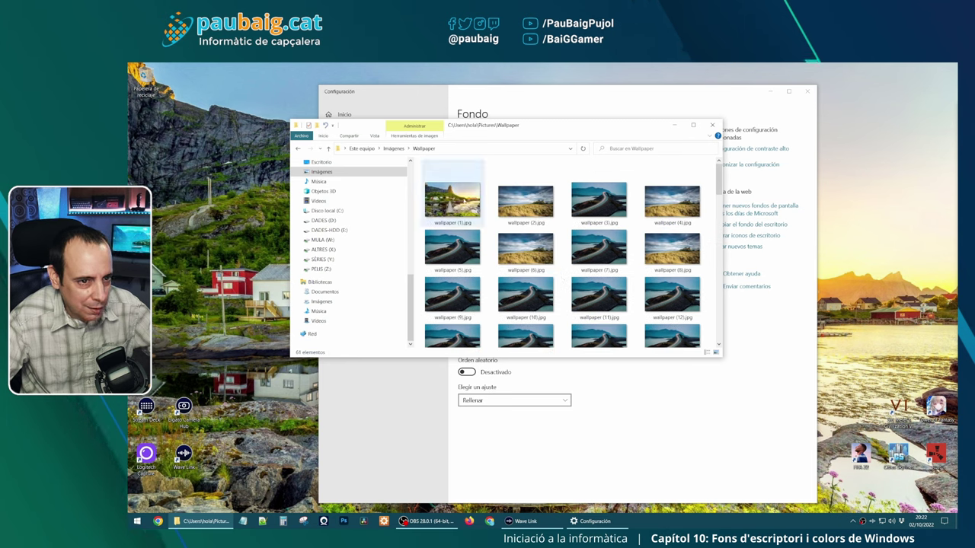
- Open wallpaper (1).jpg in Fotos, page forward through the folder's images one by one, and close the viewer and File Explorer
double_click(431, 175)
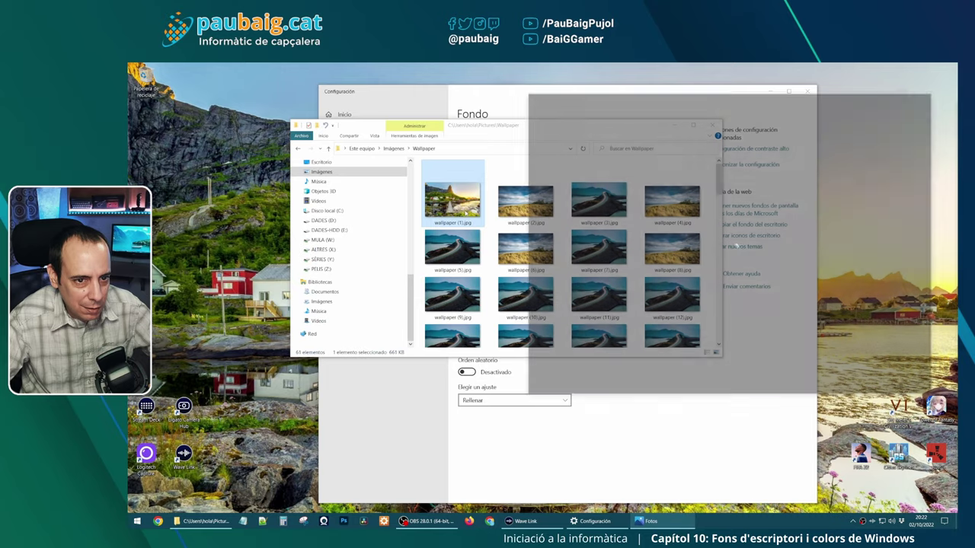
left_click(925, 255)
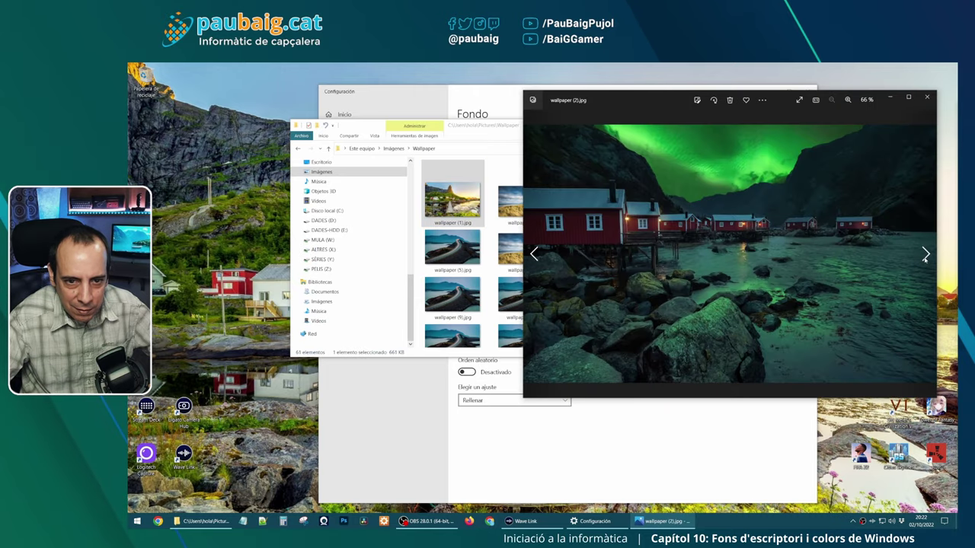
left_click(926, 254)
left_click(925, 254)
left_click(925, 254)
left_click(925, 254)
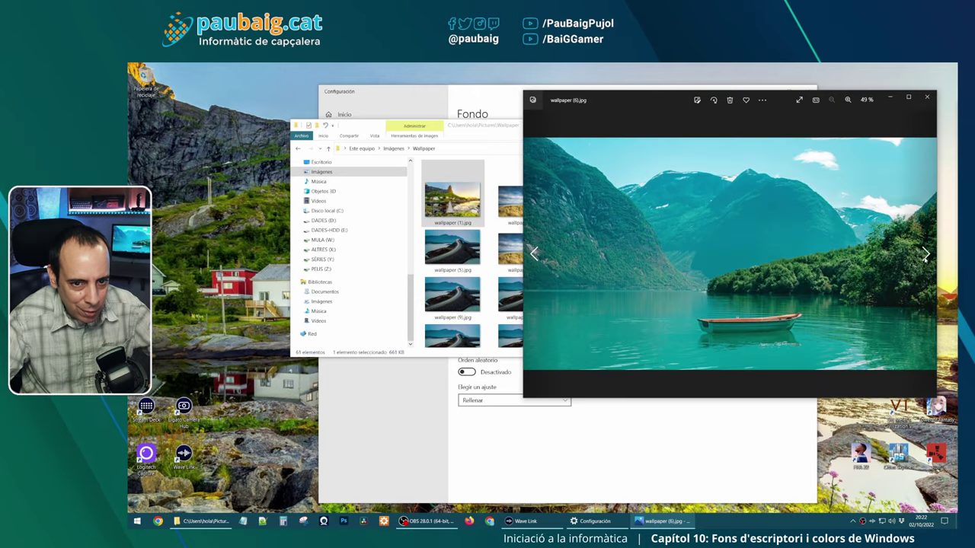
left_click(925, 254)
left_click(925, 255)
left_click(925, 254)
left_click(925, 254)
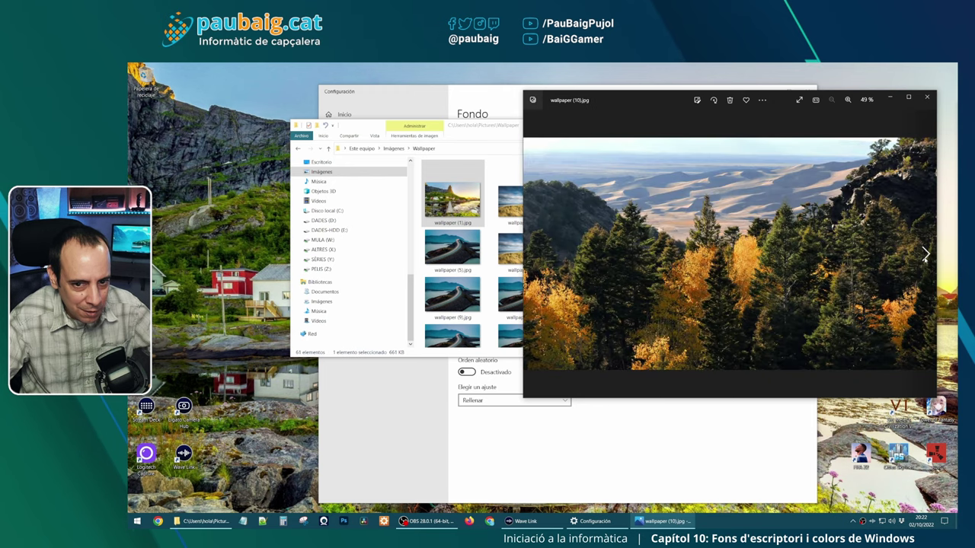
left_click(925, 254)
left_click(925, 254)
left_click(925, 254)
left_click(925, 255)
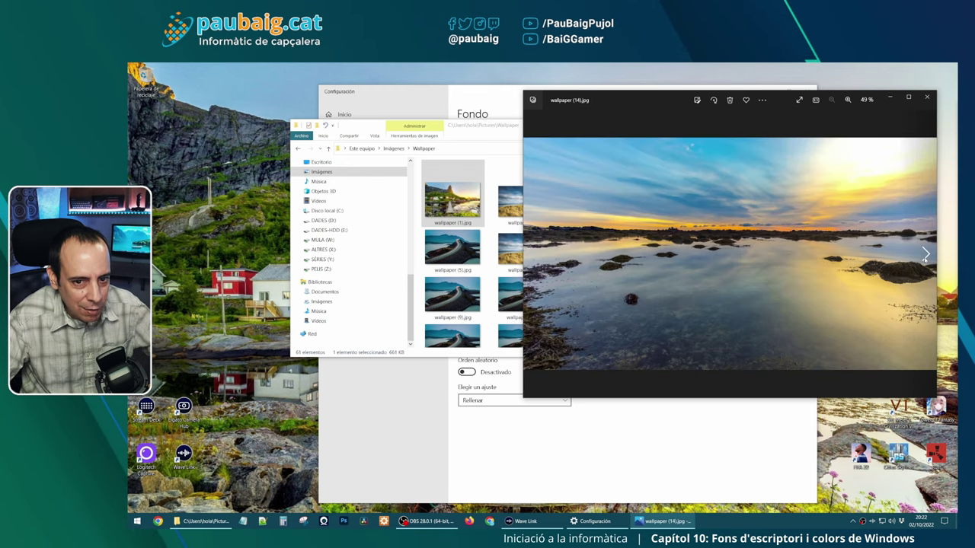
left_click(926, 255)
left_click(925, 254)
left_click(925, 254)
left_click(925, 254)
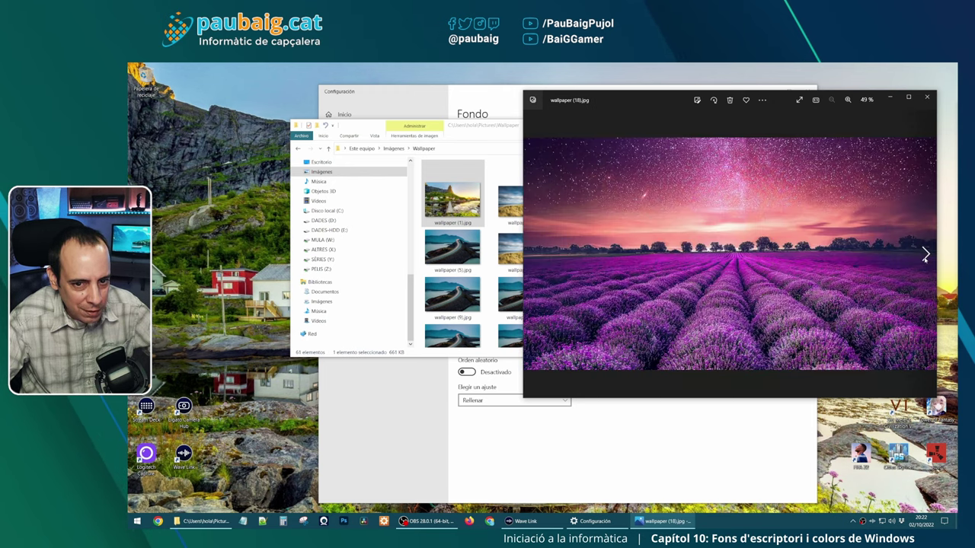
left_click(926, 255)
left_click(925, 255)
left_click(925, 255)
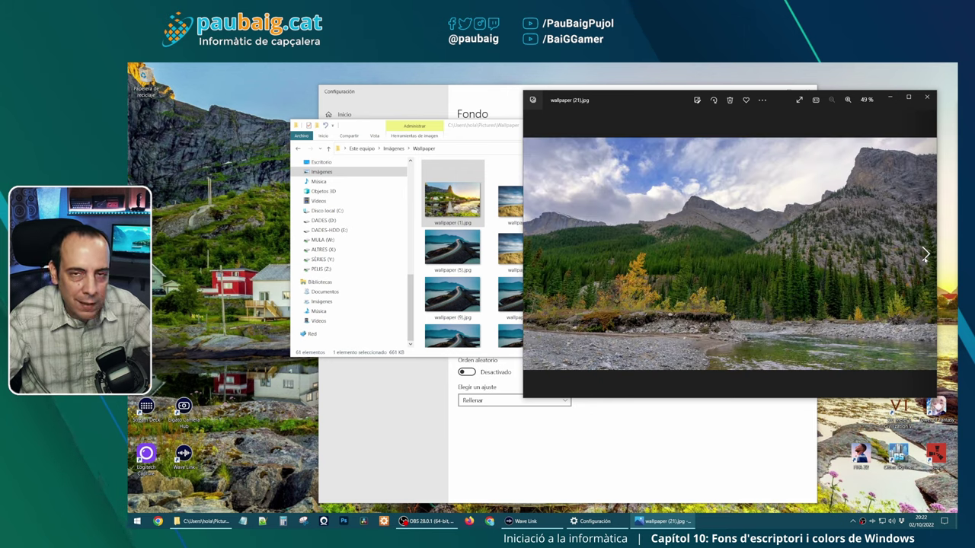
left_click(925, 254)
left_click(926, 254)
left_click(925, 255)
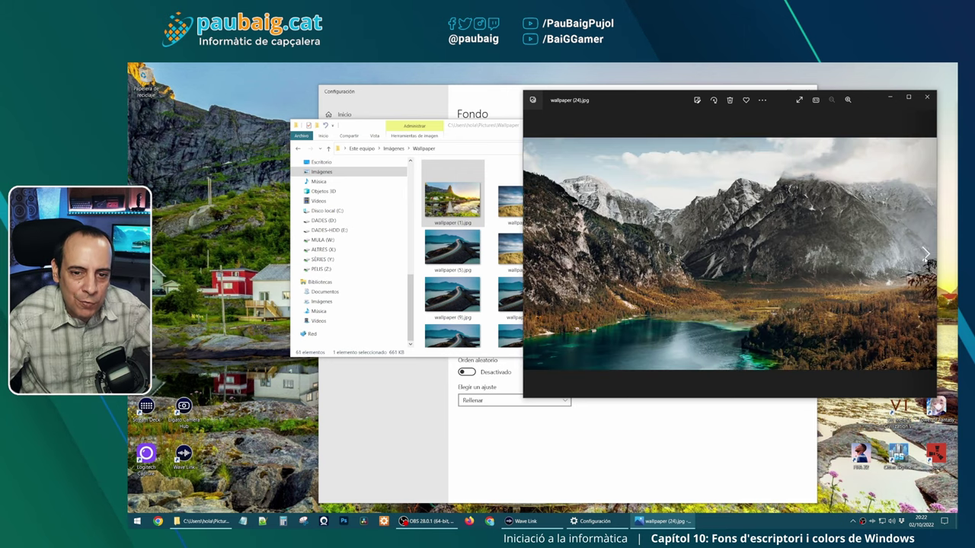
left_click(926, 255)
left_click(925, 255)
left_click(925, 254)
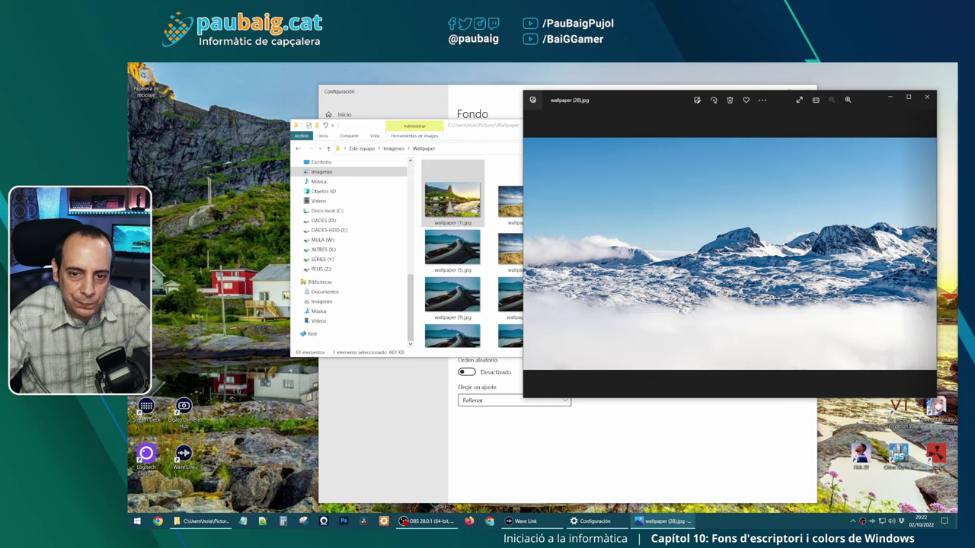
left_click(925, 254)
left_click(927, 100)
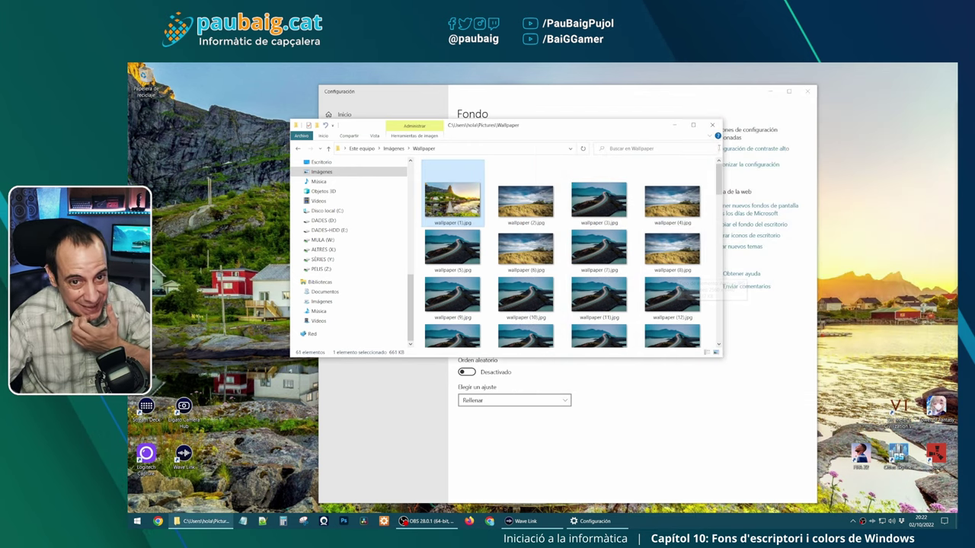
left_click(712, 124)
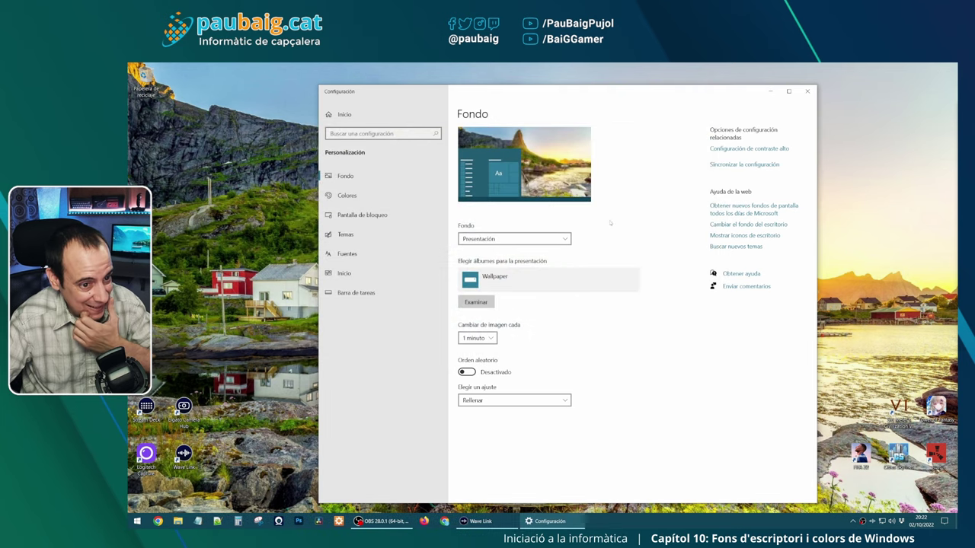
- Close the settings window and reopen the personalization settings from the empty desktop
left_click(803, 89)
right_click(495, 248)
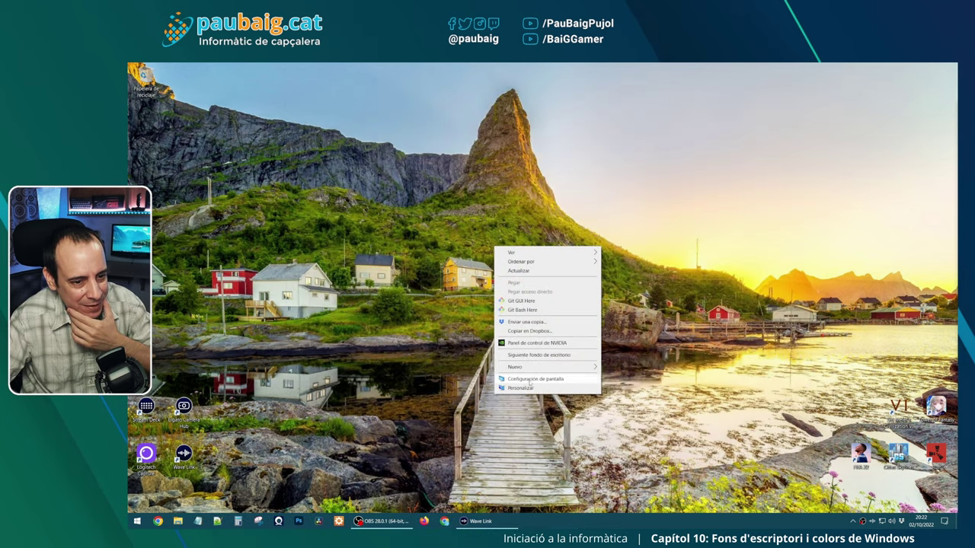
left_click(526, 387)
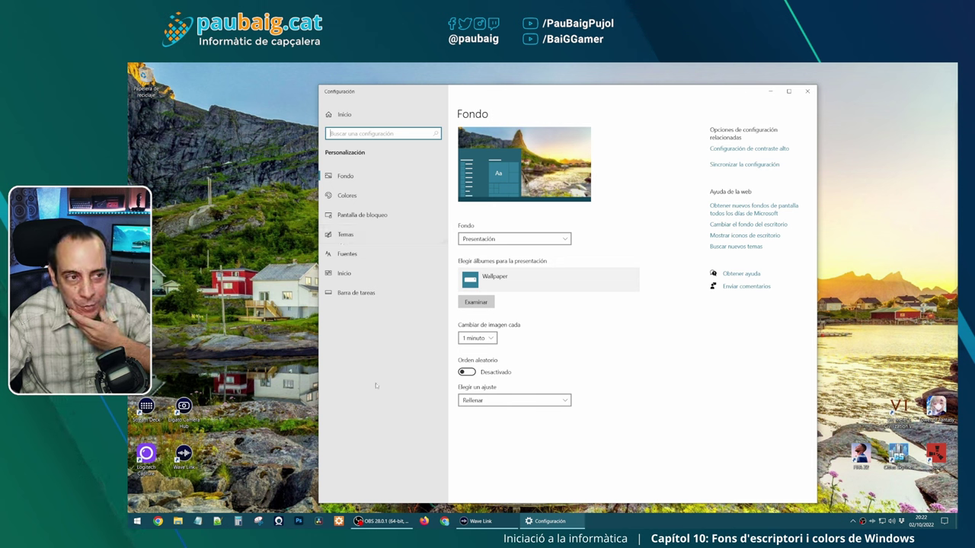
- Look through the Fuentes, Inicio and Barra de tareas personalization pages, and close the settings window
left_click(352, 255)
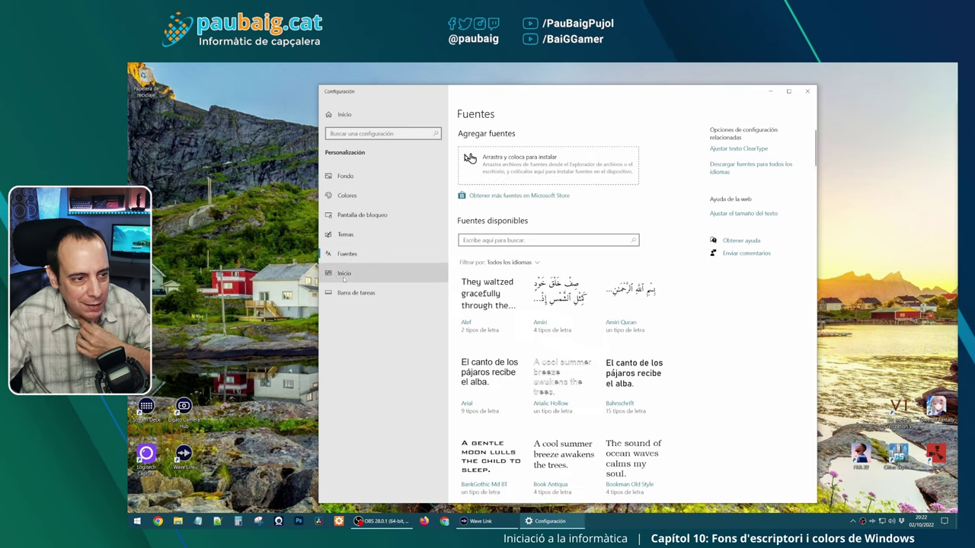
left_click(344, 276)
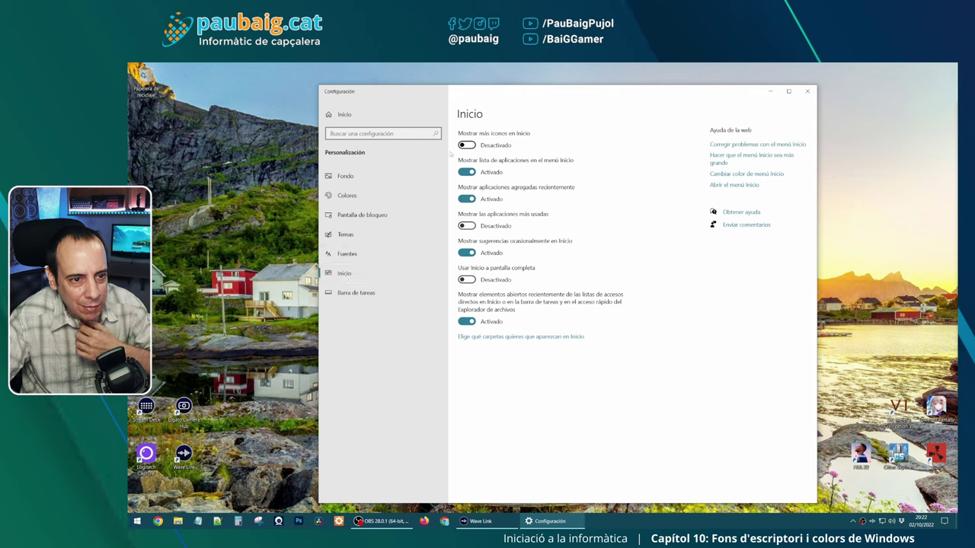
left_click(362, 292)
scroll(631, 335, "down", 2)
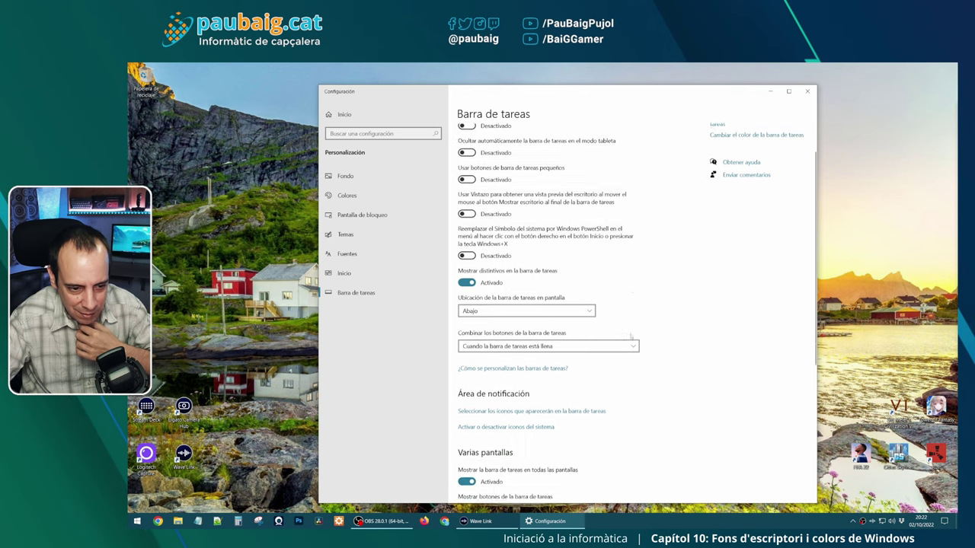
scroll(630, 335, "down", 3)
scroll(591, 376, "down", 3)
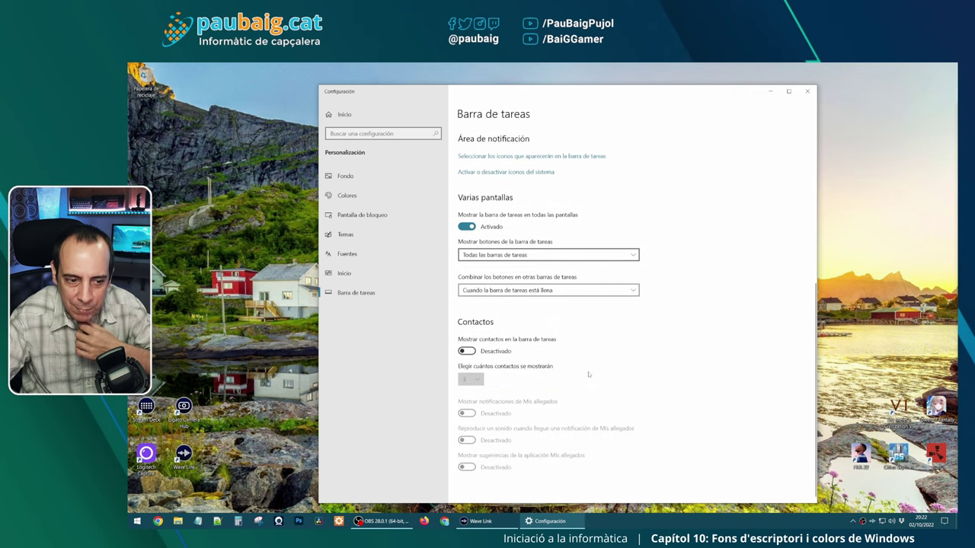
scroll(564, 351, "up", 4)
scroll(565, 351, "up", 2)
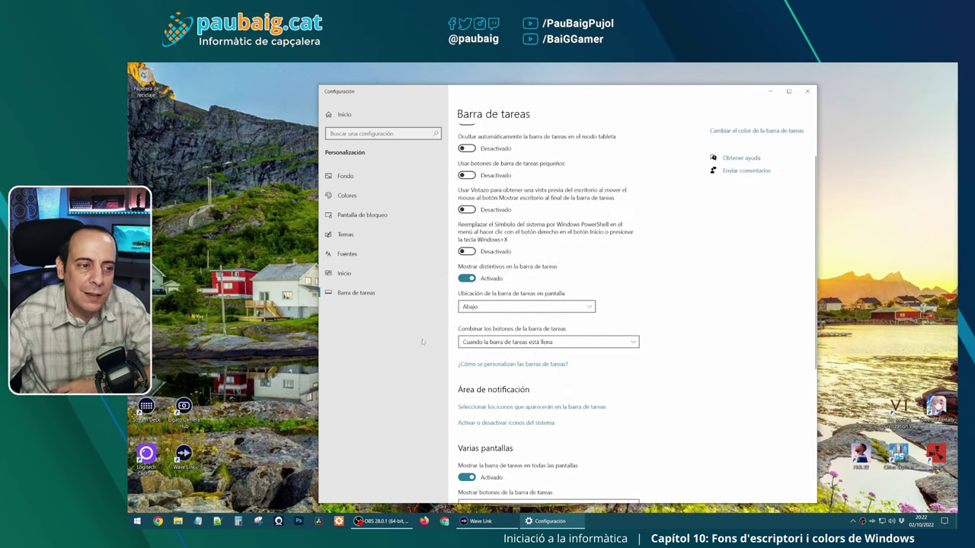
left_click(809, 91)
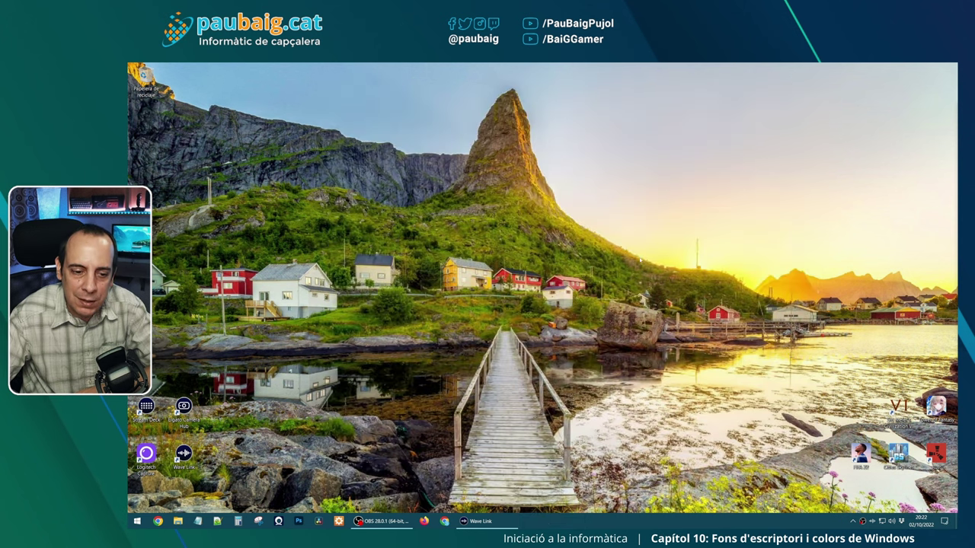